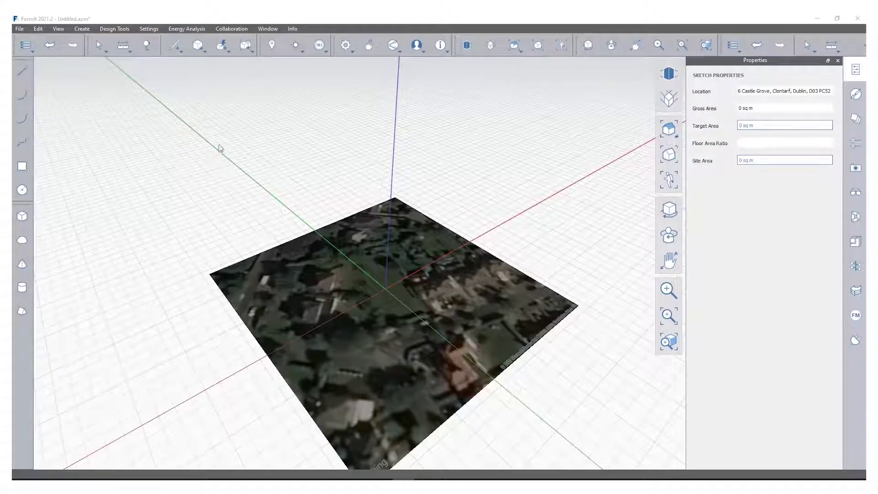
# Examine the satellite map around the project location for nearby weather stations, keeping the existing location
pyautogui.click(272, 44)
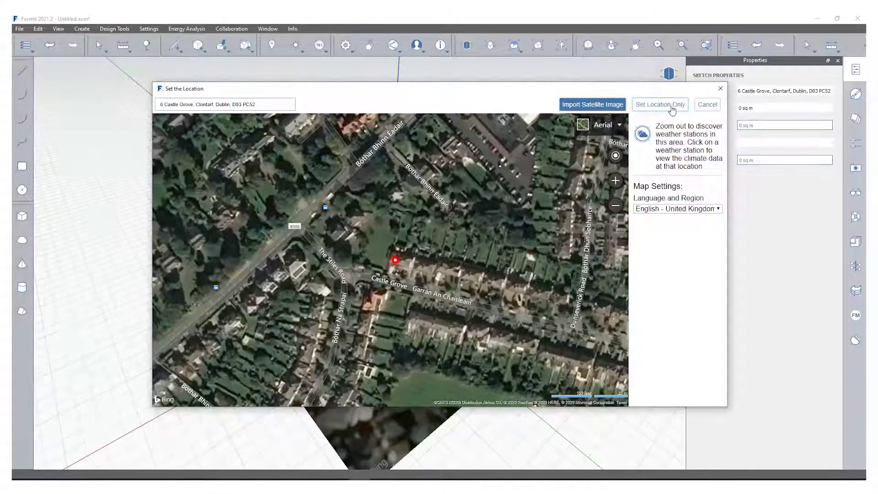
pyautogui.scroll(-5, 365, 282)
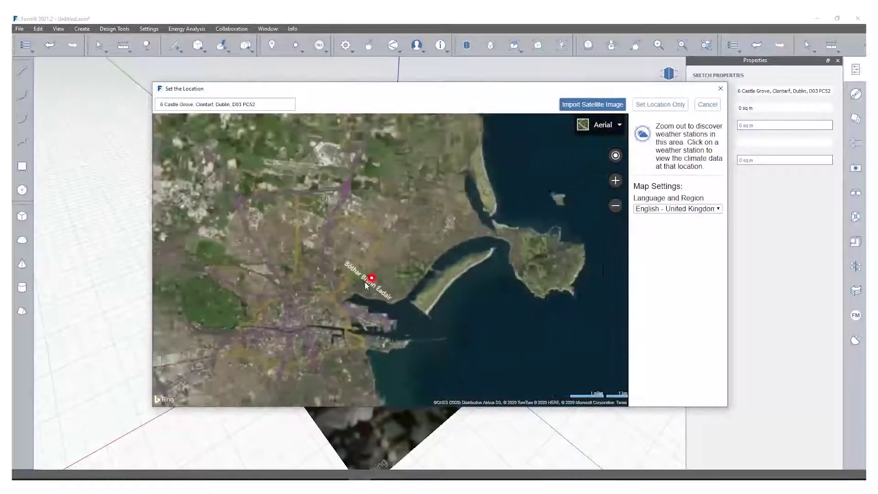
pyautogui.scroll(-5, 295, 232)
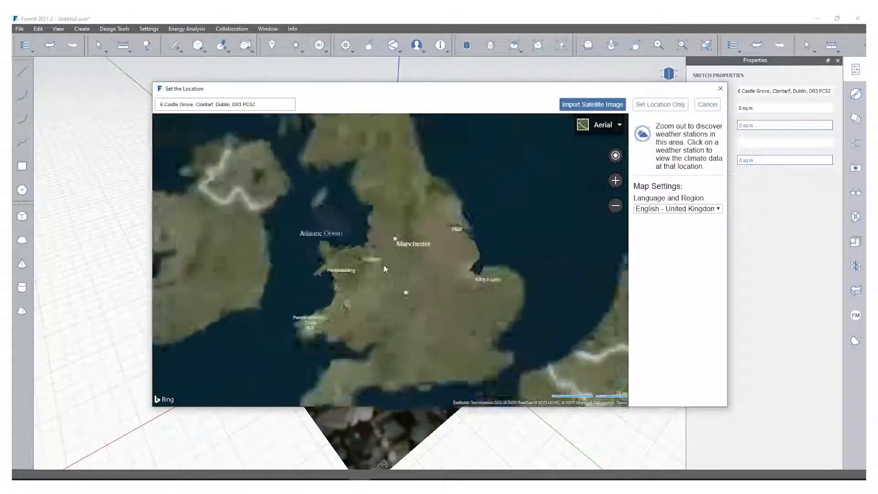
pyautogui.scroll(-4, 384, 269)
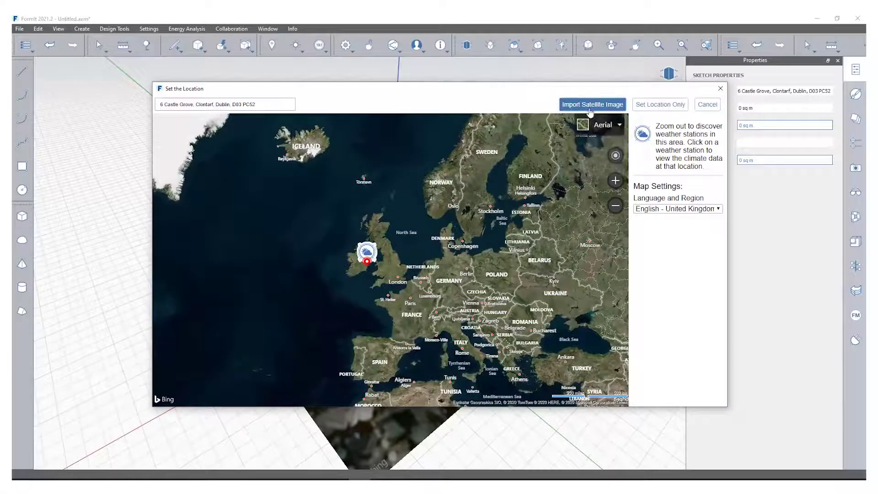
pyautogui.click(720, 89)
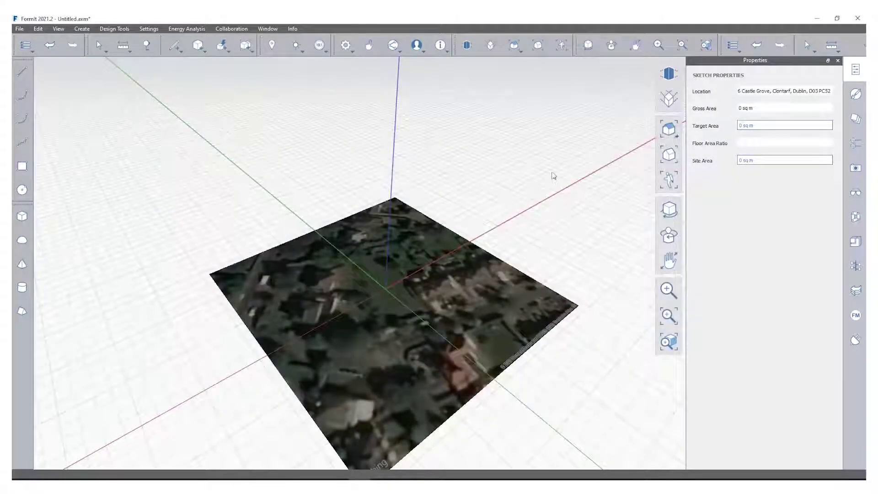
pyautogui.scroll(5, 415, 273)
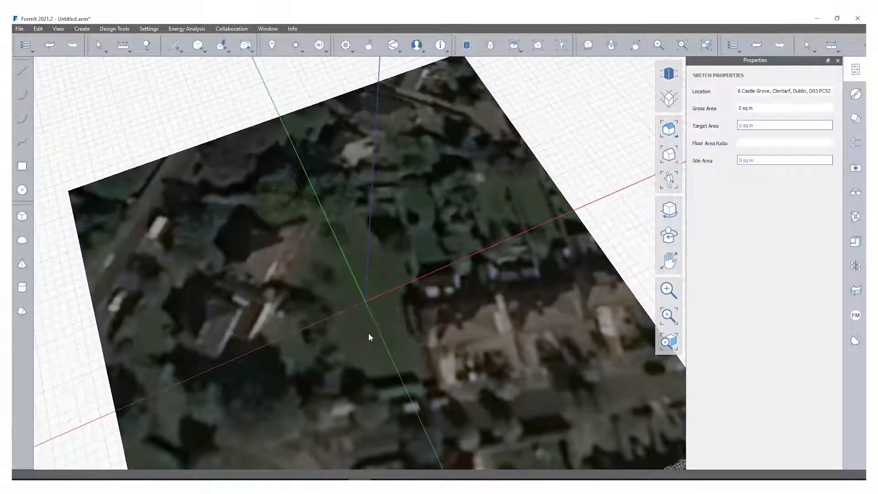
pyautogui.scroll(-3, 372, 297)
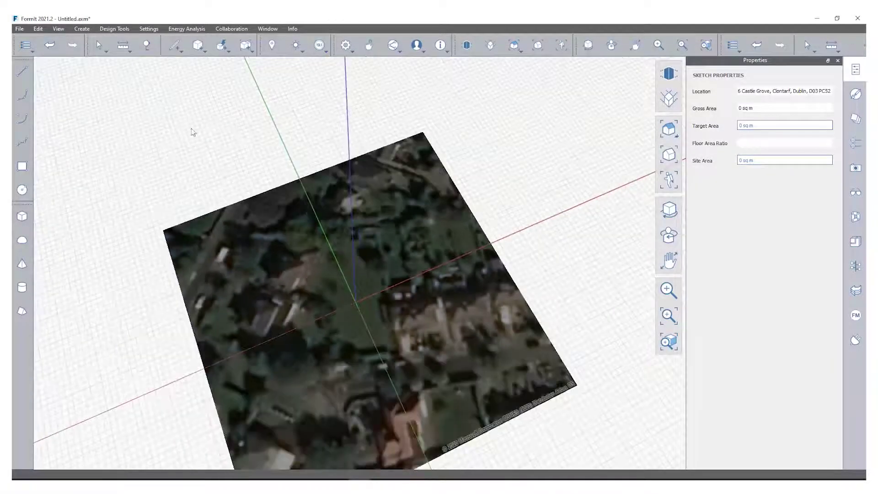
pyautogui.click(180, 51)
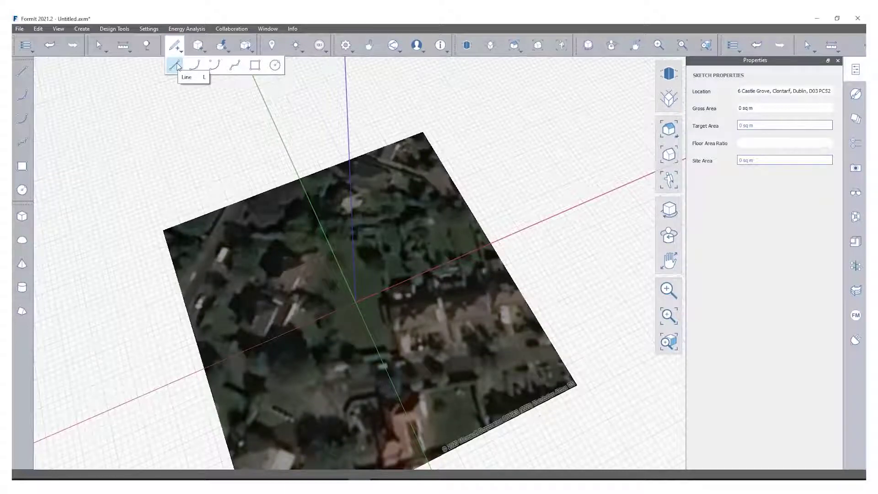
pyautogui.click(204, 53)
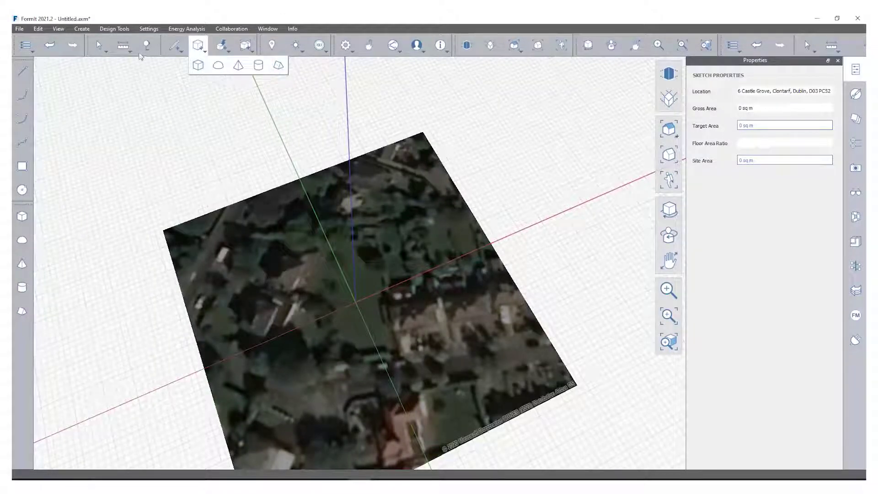
# Draw the first footprint edge with the Line tool beside the houses near the origin, setting its length to 10000 mm
pyautogui.click(174, 65)
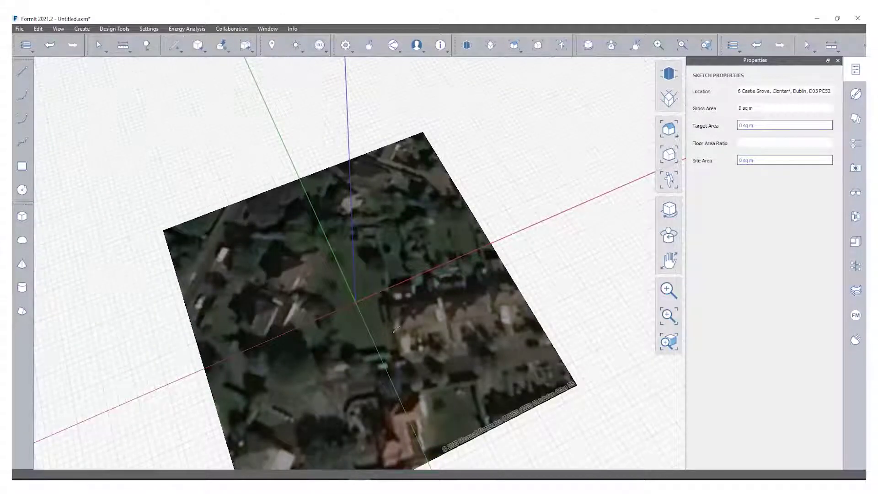
pyautogui.scroll(5, 380, 326)
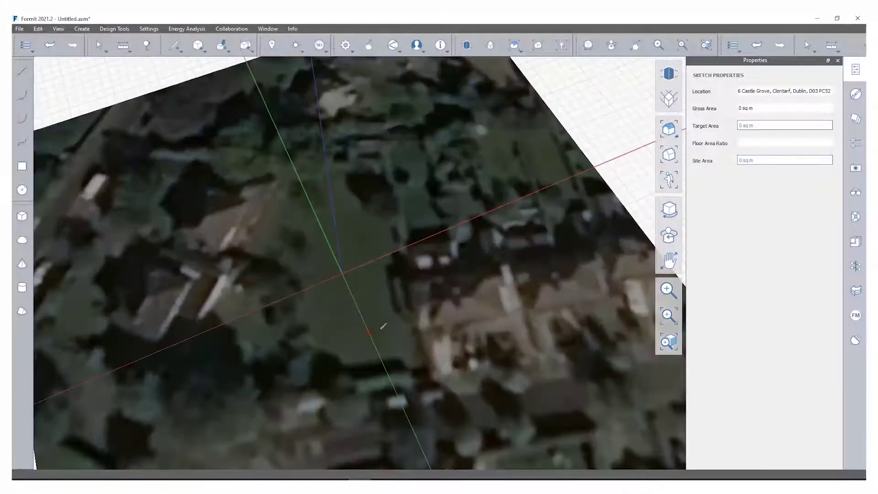
pyautogui.click(405, 326)
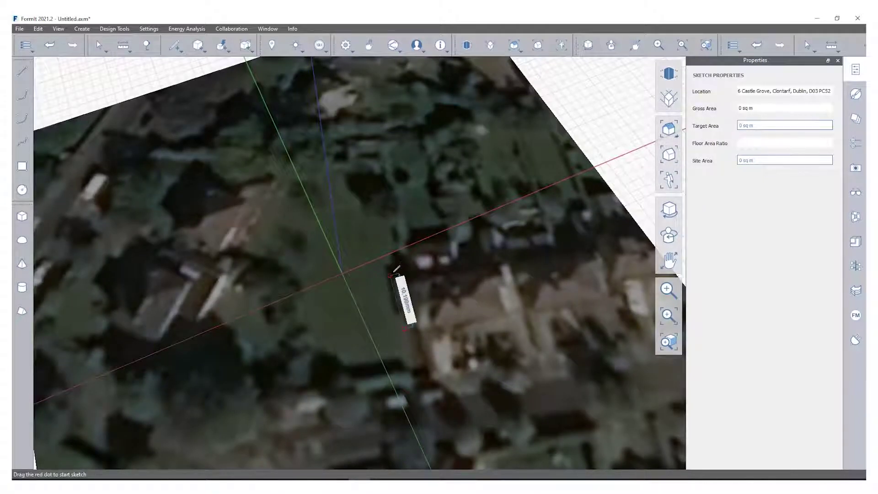
pyautogui.scroll(2, 396, 265)
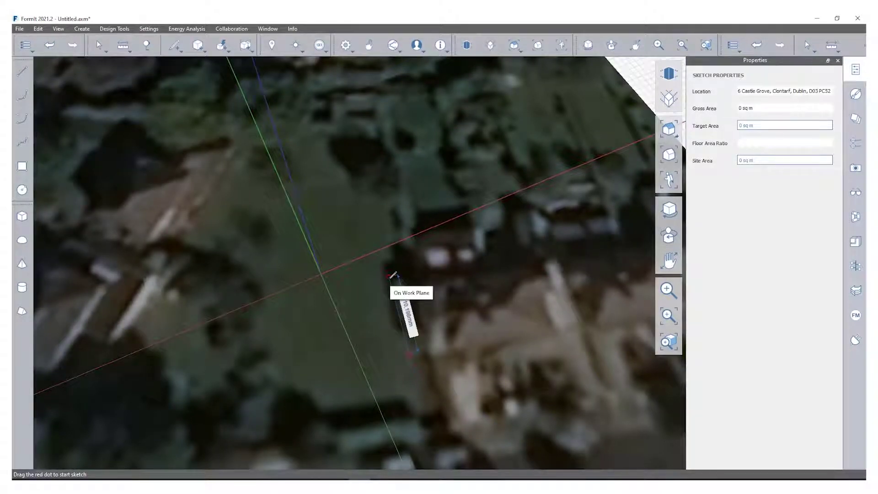
pyautogui.write('10000')
pyautogui.press('Return')
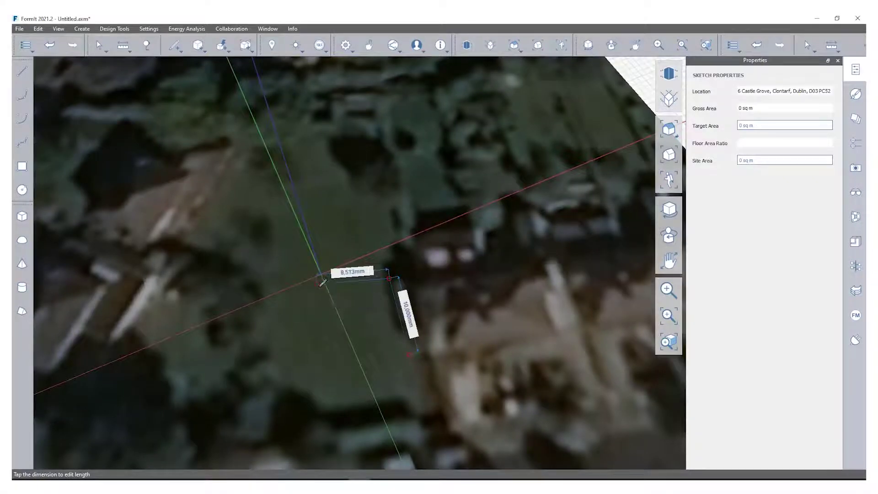
# Switch the drawing units to Metric (meters)
pyautogui.click(147, 30)
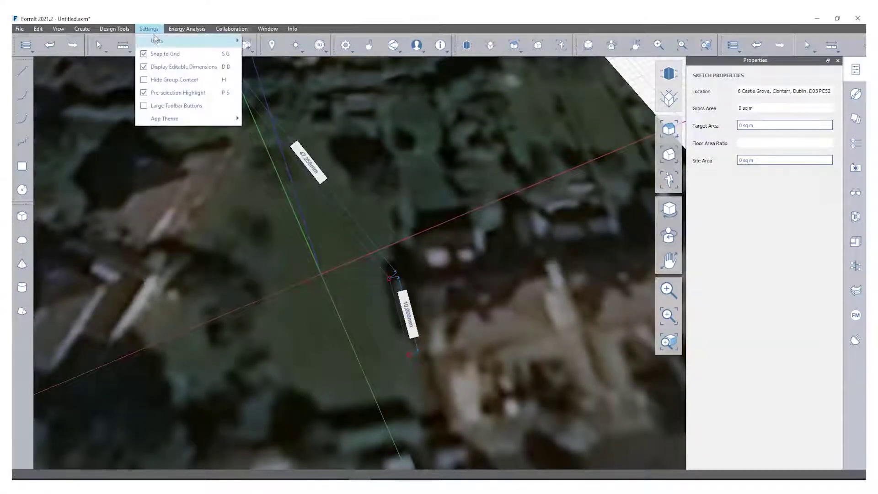
pyautogui.moveTo(155, 41)
pyautogui.click(290, 80)
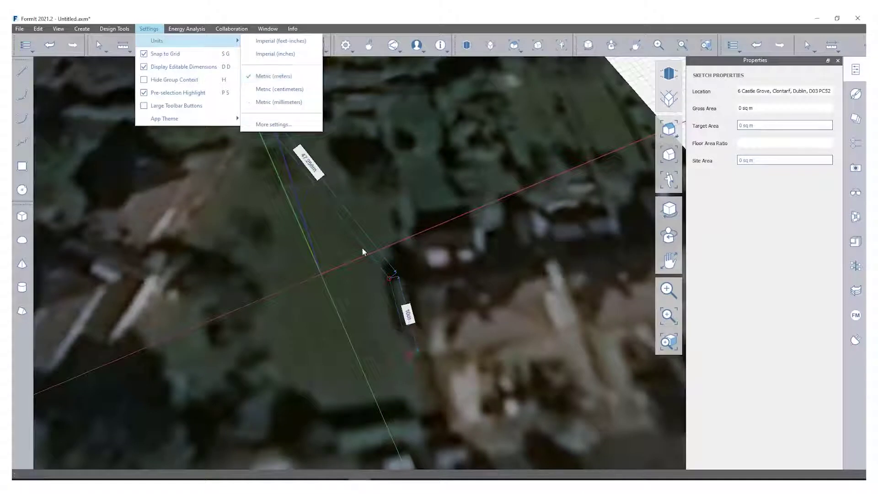
# Continue the footprint outline across the green area with edges of 14 m, 9 m and about 9.8 m
pyautogui.click(398, 17)
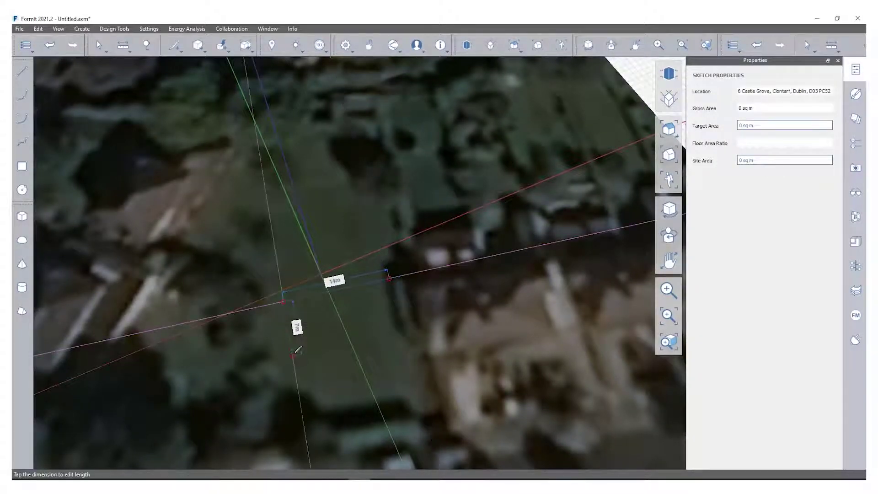
pyautogui.scroll(-1, 352, 288)
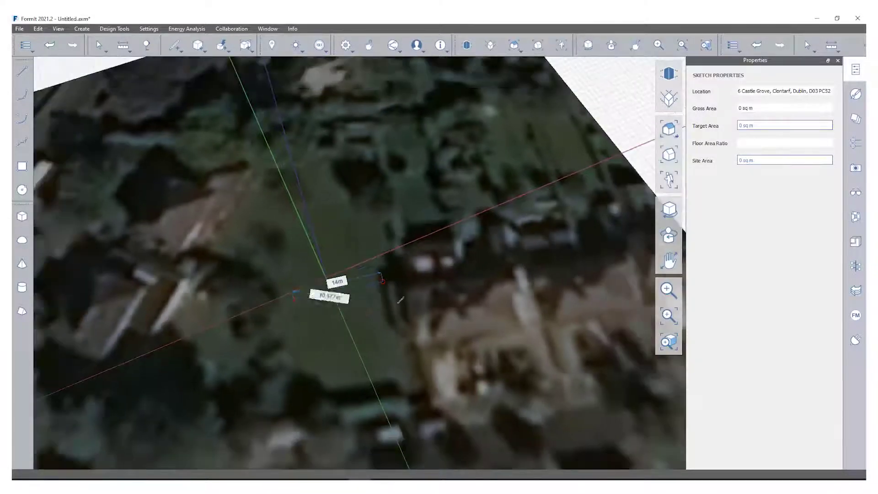
pyautogui.moveTo(400, 299); pyautogui.dragTo(388, 294, button='middle')
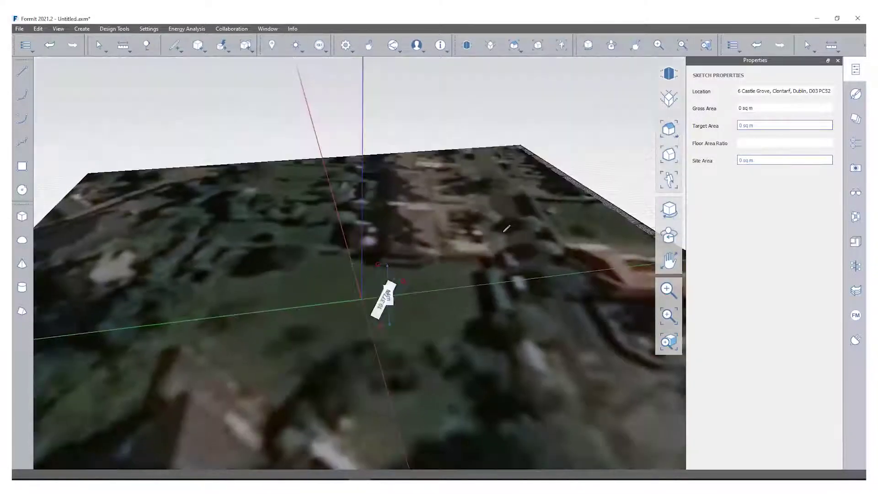
pyautogui.click(448, 324)
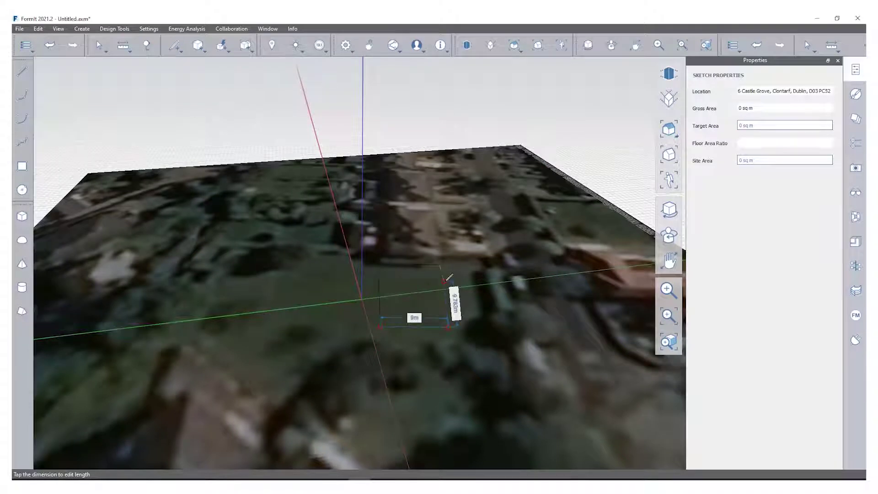
pyautogui.click(444, 280)
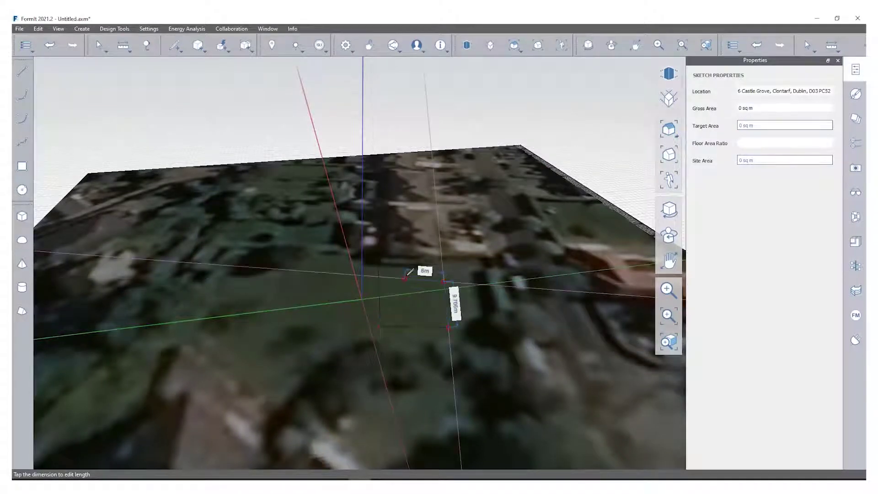
# Add an edge about 6.1 m long and a short end edge, closing the footprint at its starting point
pyautogui.click(406, 276)
pyautogui.moveTo(422, 267); pyautogui.dragTo(433, 286, button='middle')
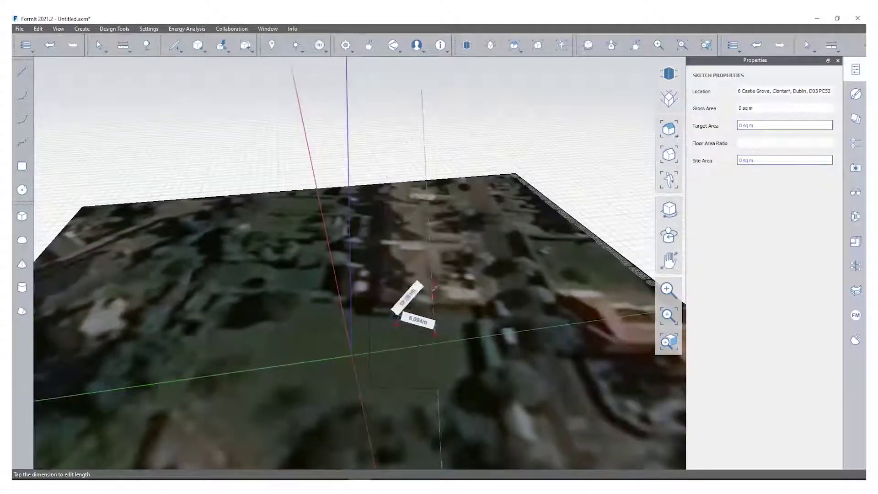
pyautogui.scroll(10, 433, 287)
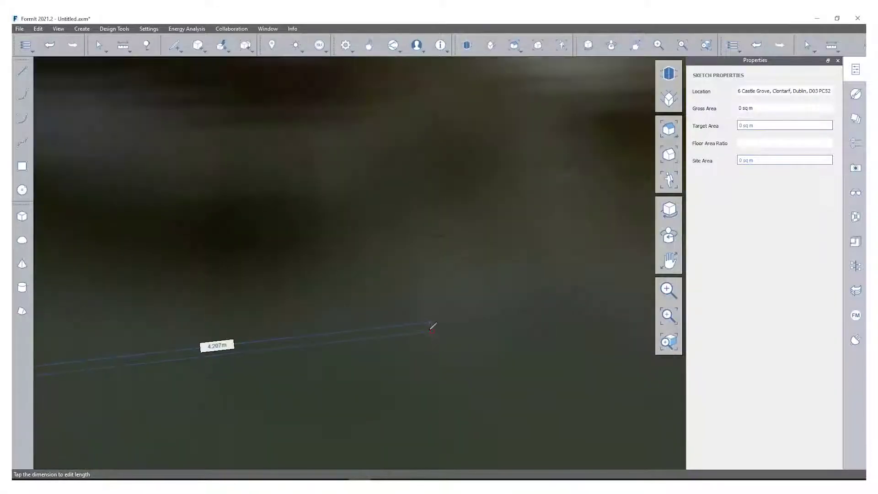
pyautogui.scroll(-8, 432, 325)
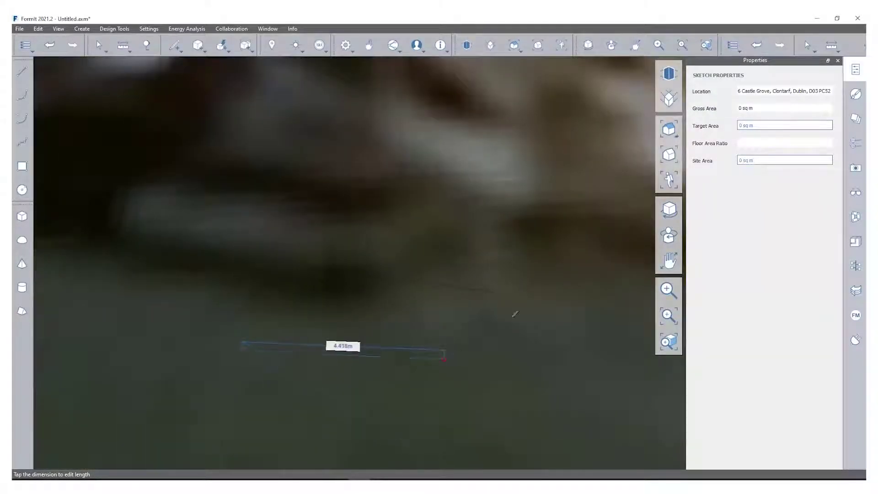
pyautogui.click(514, 314)
pyautogui.click(507, 287)
pyautogui.moveTo(507, 287)
pyautogui.mouseDown(button='middle')
pyautogui.moveTo(378, 260)
pyautogui.moveTo(488, 338)
pyautogui.moveTo(419, 302)
pyautogui.moveTo(343, 310)
pyautogui.moveTo(331, 330)
pyautogui.moveTo(425, 324)
pyautogui.mouseUp(button='middle')
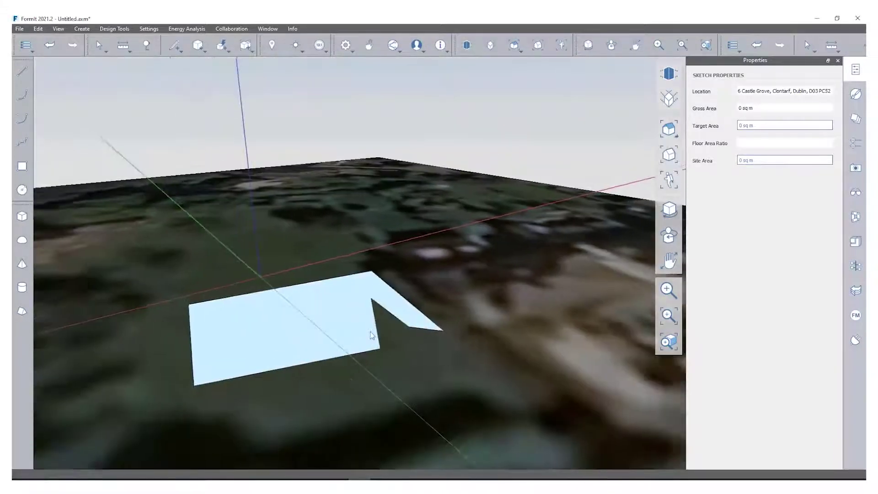
# Extrude the footprint face upward into a building mass 7 m high
pyautogui.click(344, 292)
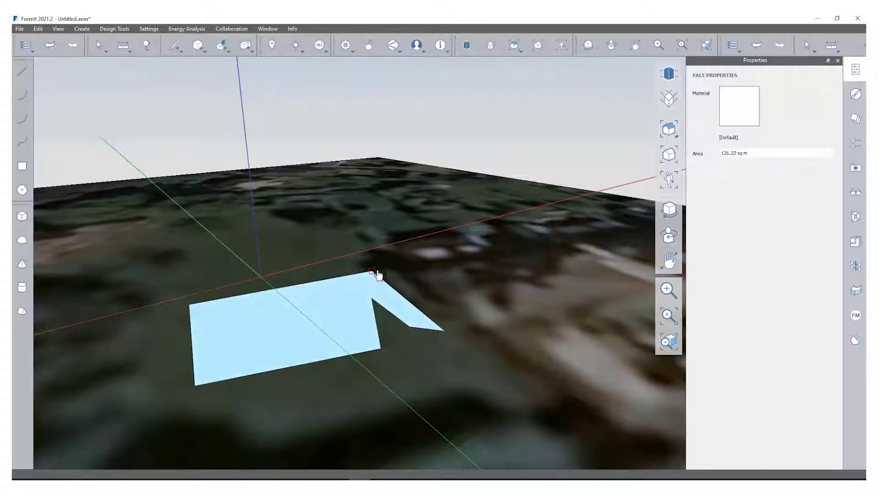
pyautogui.moveTo(377, 273); pyautogui.dragTo(382, 215)
pyautogui.scroll(-3, 381, 215)
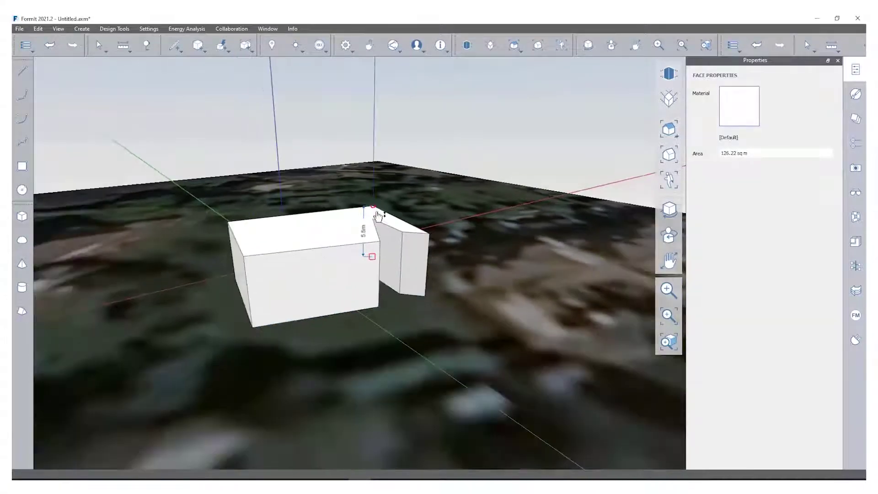
pyautogui.moveTo(379, 203); pyautogui.dragTo(379, 197)
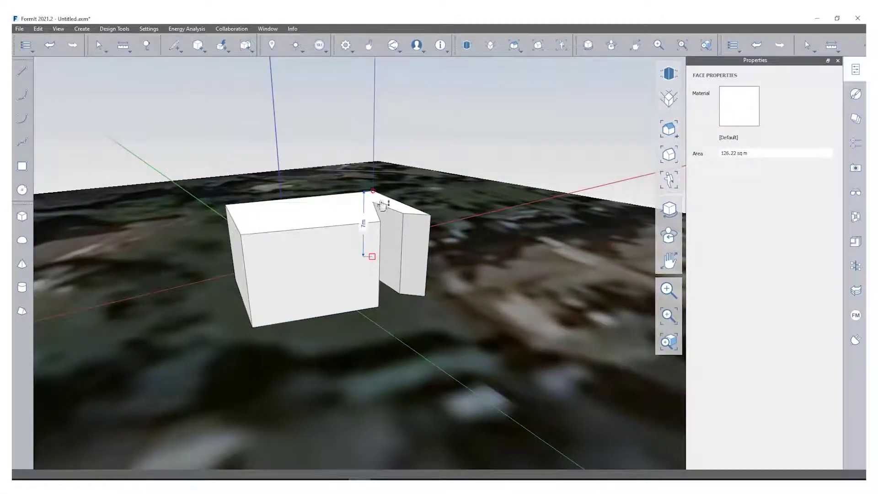
pyautogui.scroll(-2, 437, 329)
pyautogui.moveTo(219, 231); pyautogui.dragTo(147, 227, button='middle')
pyautogui.moveTo(310, 206); pyautogui.dragTo(345, 258, button='middle')
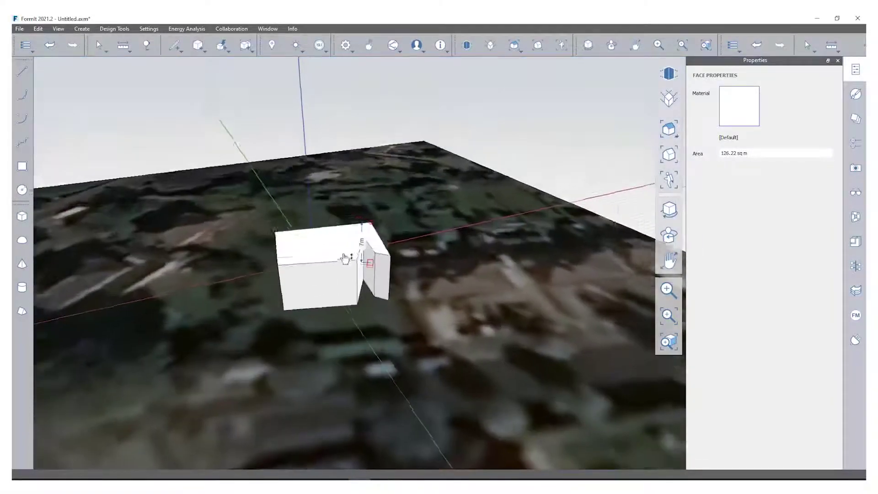
pyautogui.click(345, 258)
# Draw a horizontal line across the long front wall at about mid-height, from one vertical edge to the other
pyautogui.moveTo(174, 45)
pyautogui.click(173, 62)
pyautogui.scroll(2, 322, 270)
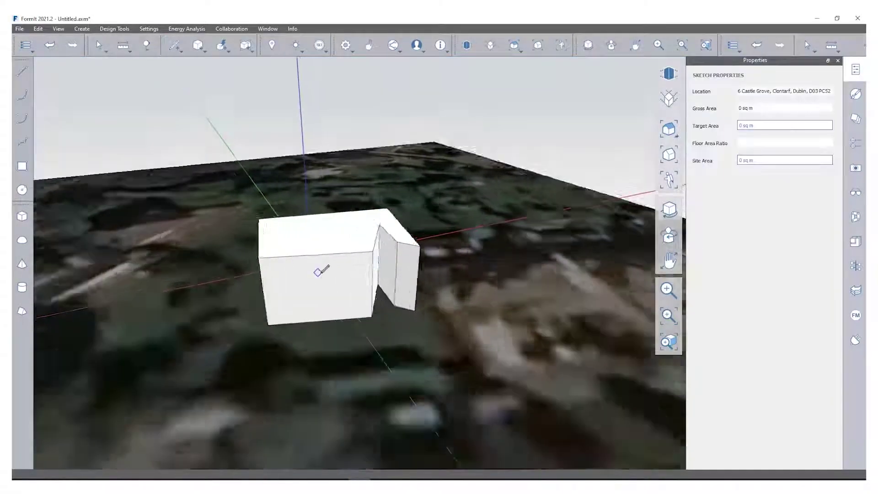
pyautogui.scroll(2, 322, 269)
pyautogui.scroll(2, 349, 274)
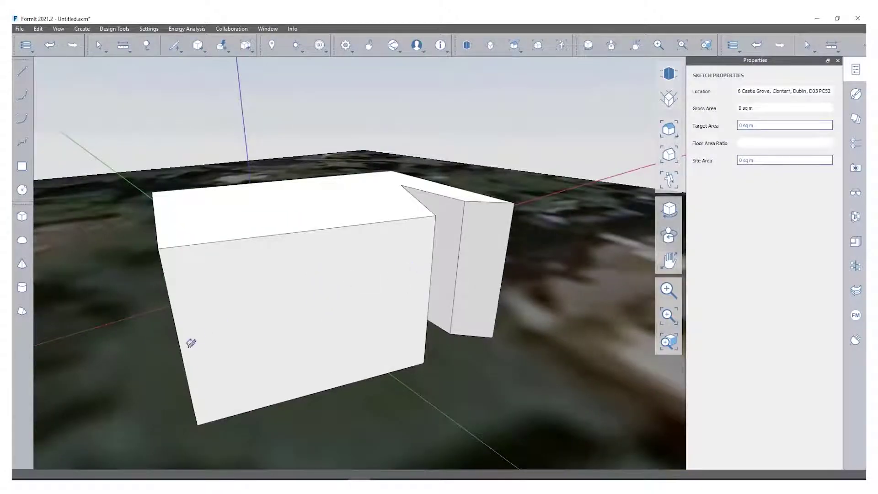
pyautogui.moveTo(186, 347); pyautogui.dragTo(152, 386, button='middle')
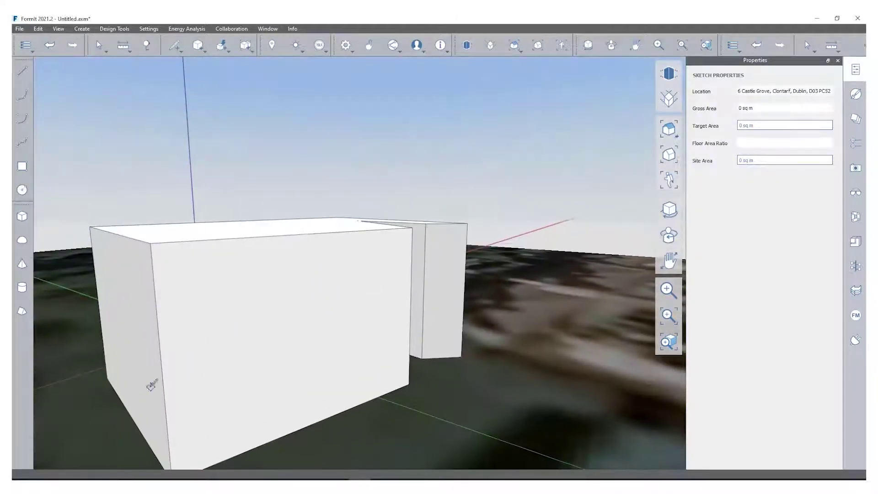
pyautogui.click(163, 367)
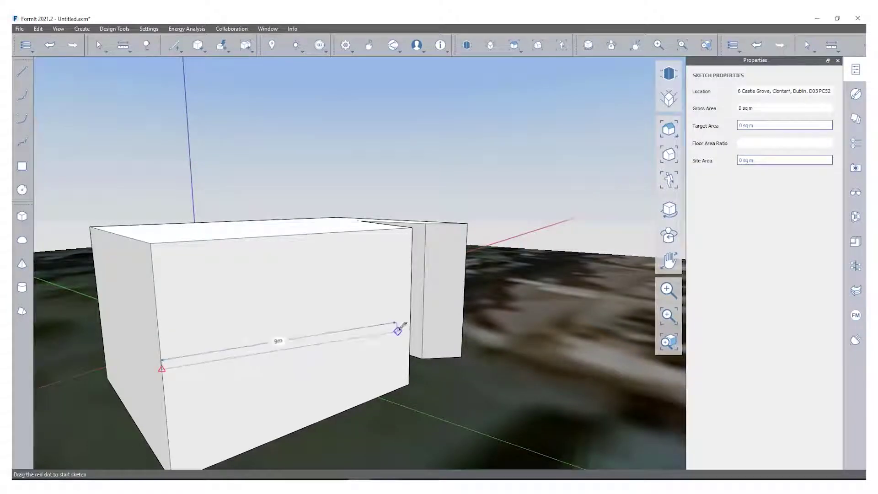
pyautogui.click(411, 308)
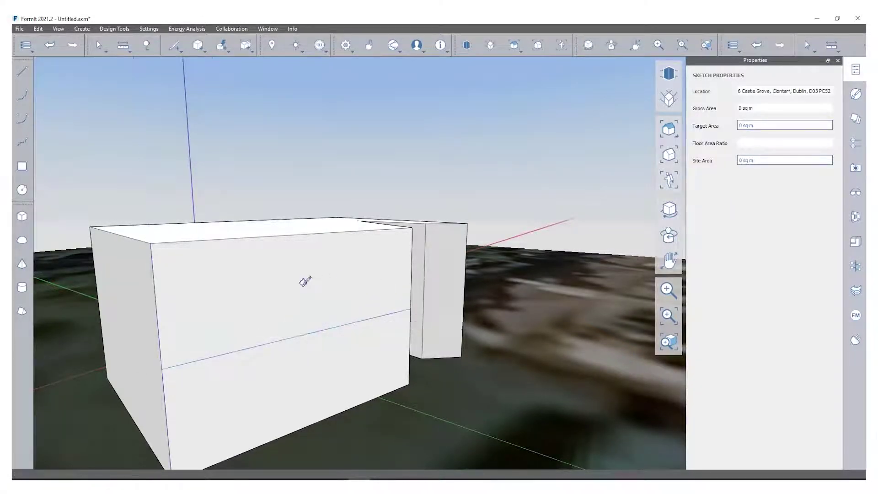
pyautogui.moveTo(303, 280); pyautogui.dragTo(278, 259, button='middle')
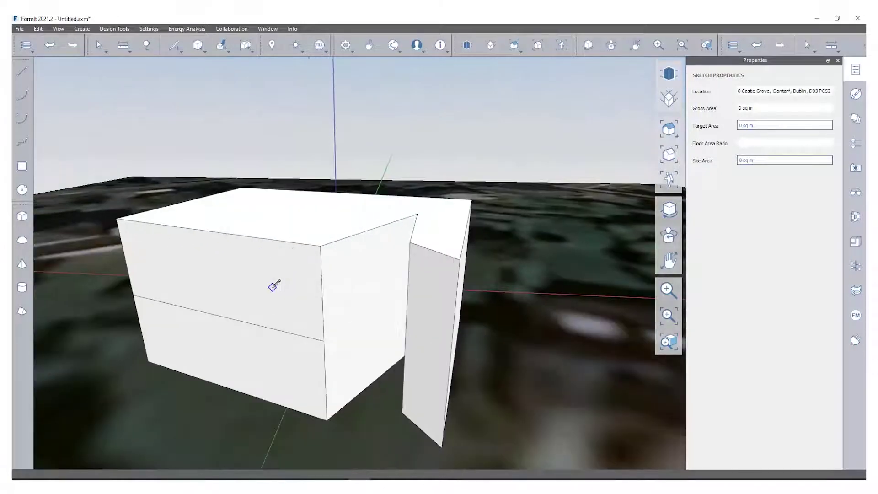
# Try to push the upper part of the divided front wall inward, and undo the attempt
pyautogui.click(323, 339)
pyautogui.moveTo(373, 320); pyautogui.dragTo(466, 307, button='middle')
pyautogui.click(401, 293)
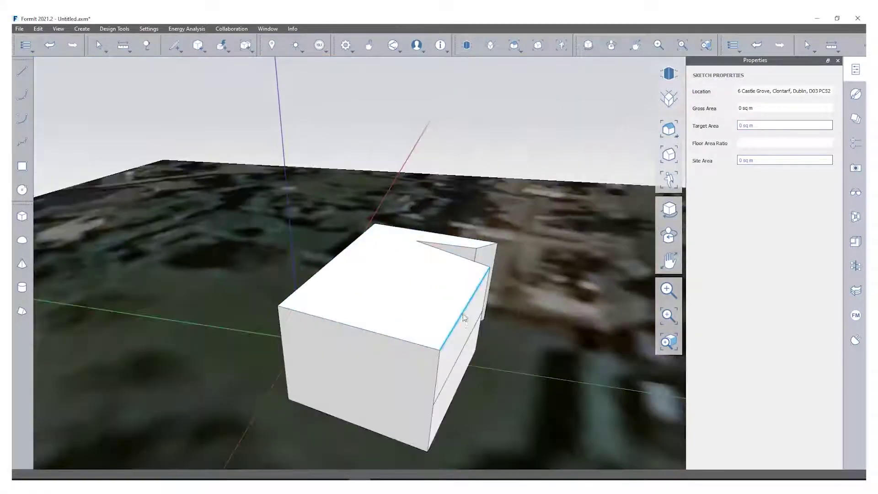
pyautogui.click(468, 328)
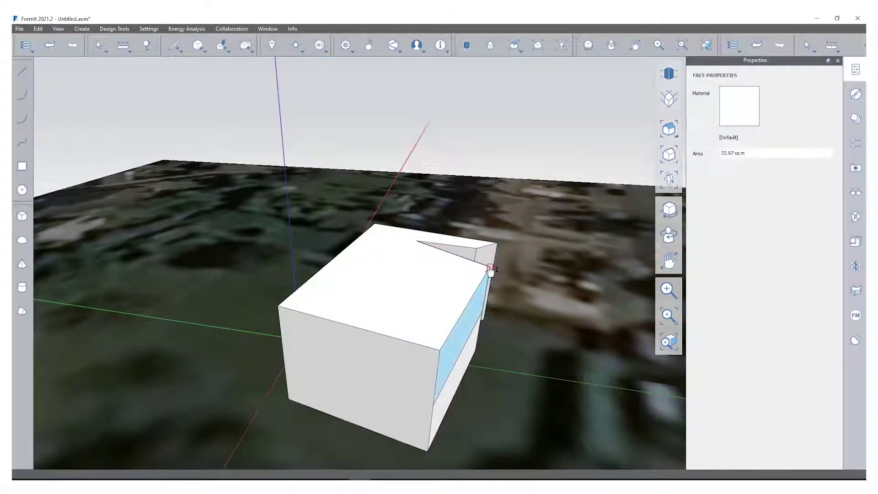
pyautogui.moveTo(490, 270); pyautogui.dragTo(451, 266)
pyautogui.hotkey('ctrl', 'z')
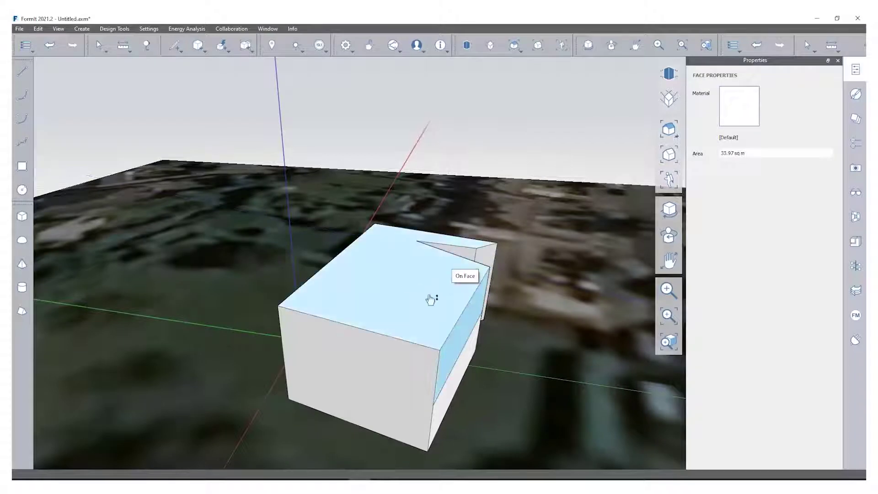
# Draw a line about 11.8 m long across the building's top face, from the short side edge to the inner corner
pyautogui.click(188, 52)
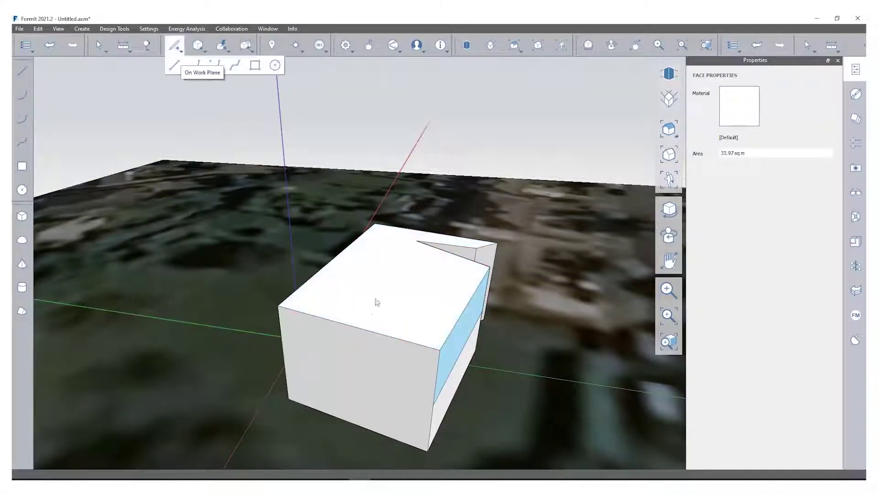
pyautogui.click(173, 68)
pyautogui.moveTo(435, 293)
pyautogui.mouseDown(button='middle')
pyautogui.moveTo(306, 315)
pyautogui.moveTo(315, 326)
pyautogui.mouseUp(button='middle')
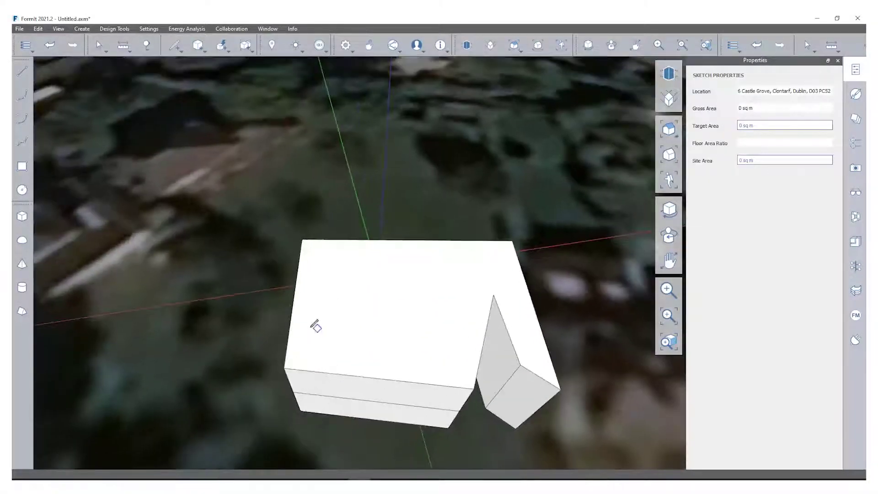
pyautogui.click(295, 294)
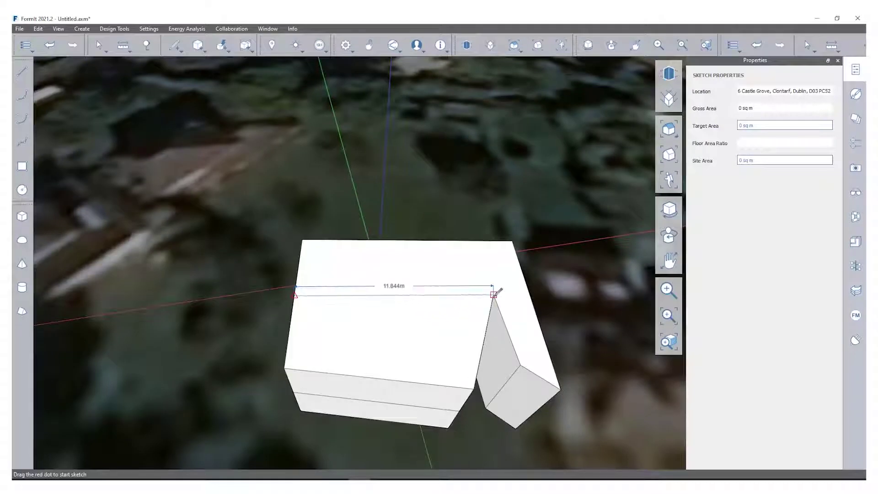
pyautogui.click(493, 294)
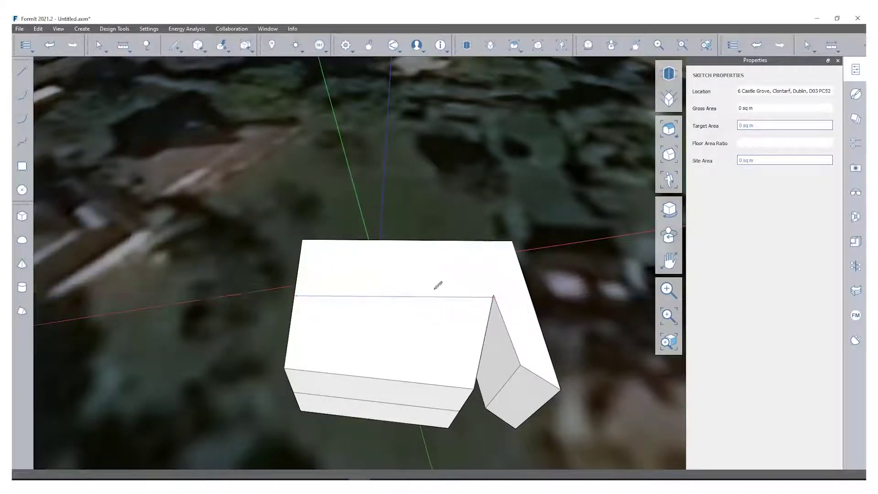
pyautogui.press('Escape')
# Push the front part of the divided top face down to the mid-height line, forming a lower step
pyautogui.moveTo(462, 329); pyautogui.dragTo(426, 316, button='middle')
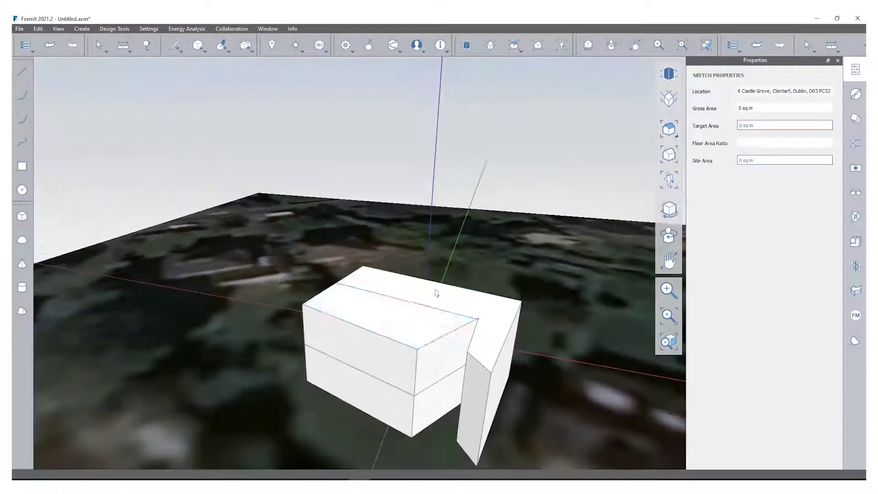
pyautogui.click(427, 317)
pyautogui.moveTo(417, 351); pyautogui.dragTo(415, 398)
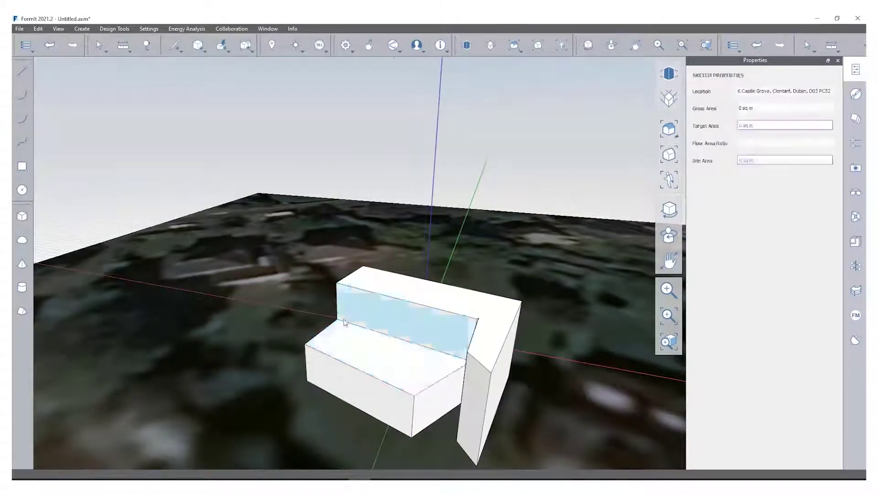
# Draw a closed four-sided footprint of about 74 sq m on the green area behind the stepped building
pyautogui.moveTo(414, 398)
pyautogui.mouseDown(button='middle')
pyautogui.moveTo(425, 347)
pyautogui.moveTo(456, 289)
pyautogui.moveTo(415, 256)
pyautogui.moveTo(435, 249)
pyautogui.moveTo(448, 300)
pyautogui.moveTo(556, 293)
pyautogui.moveTo(461, 289)
pyautogui.moveTo(512, 250)
pyautogui.moveTo(402, 312)
pyautogui.moveTo(214, 258)
pyautogui.moveTo(400, 293)
pyautogui.moveTo(393, 274)
pyautogui.mouseUp(button='middle')
pyautogui.moveTo(181, 52)
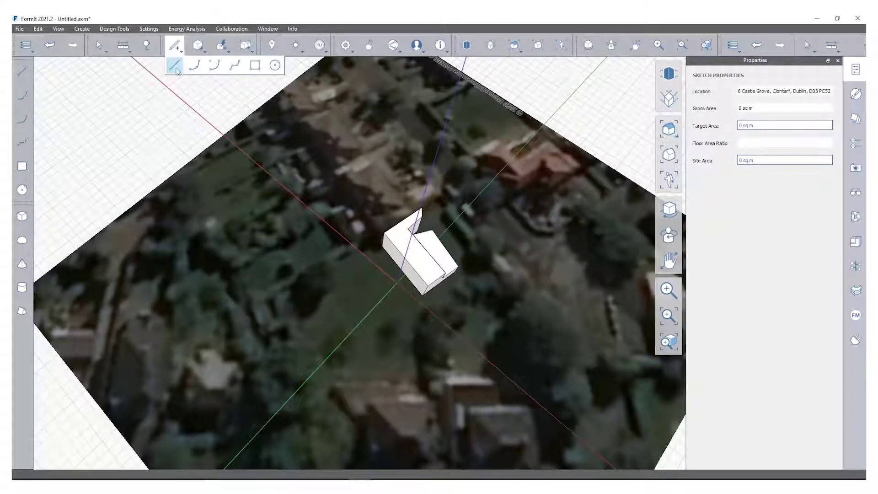
pyautogui.click(178, 70)
pyautogui.scroll(3, 361, 322)
pyautogui.click(348, 367)
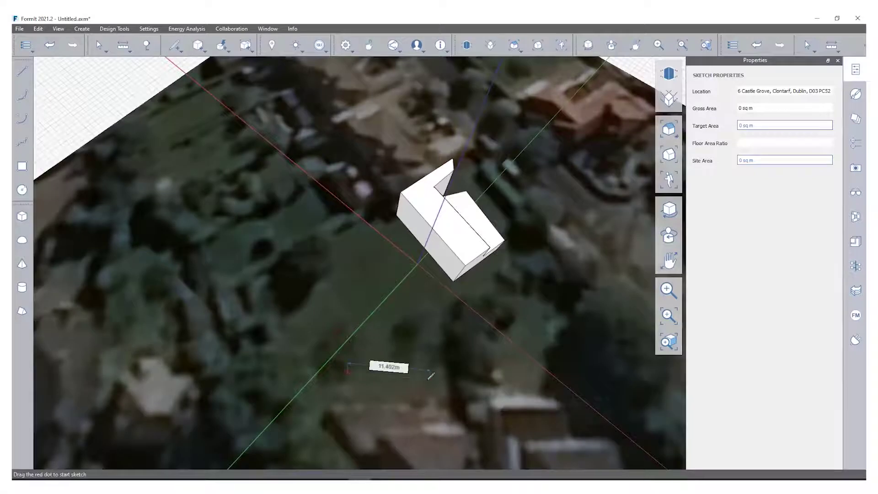
pyautogui.click(421, 324)
pyautogui.click(347, 322)
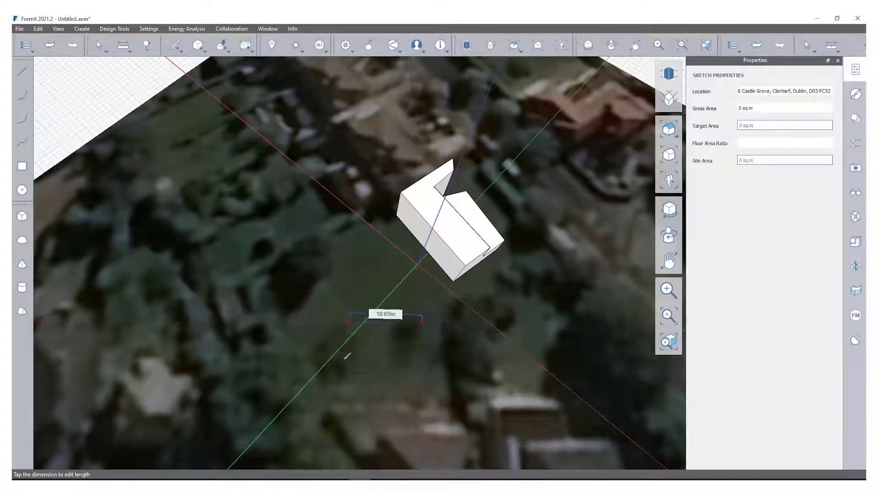
pyautogui.click(349, 369)
# Extrude the new four-sided footprint upward into a block 4 m high
pyautogui.moveTo(354, 383); pyautogui.dragTo(297, 337, button='middle')
pyautogui.click(309, 349)
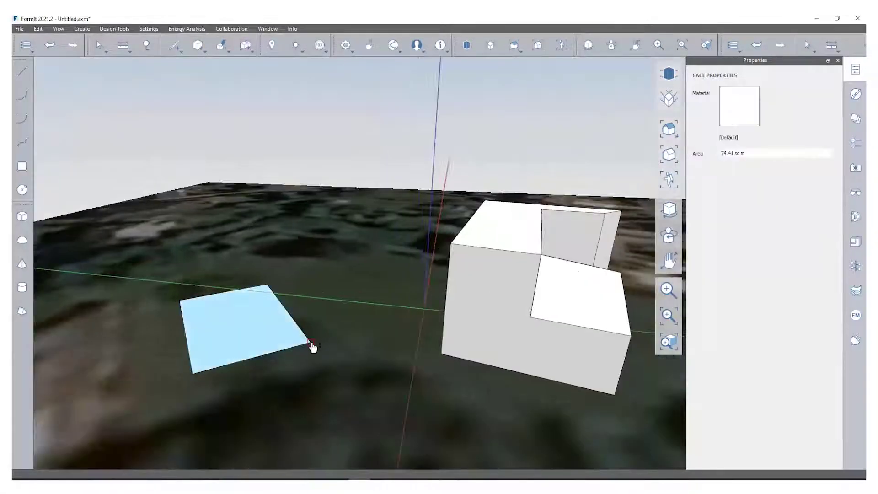
pyautogui.moveTo(310, 349); pyautogui.dragTo(304, 288)
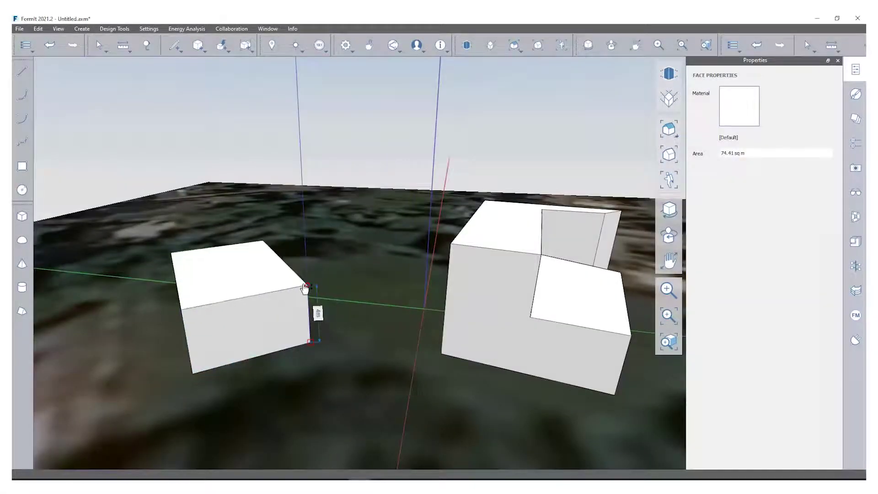
# Draw a triangular gable above one end wall, rising from its top edge's midpoint, with slopes about 4.3 m long to both corners
pyautogui.click(175, 45)
pyautogui.click(176, 66)
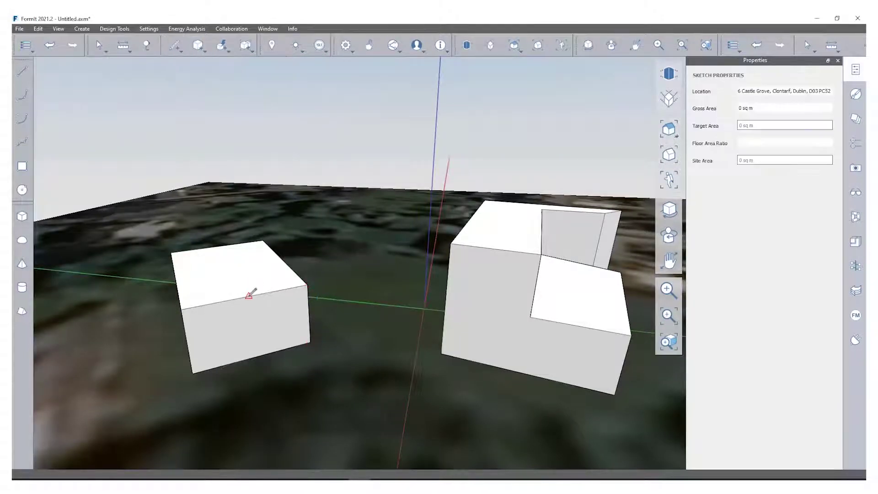
pyautogui.click(248, 295)
pyautogui.click(244, 253)
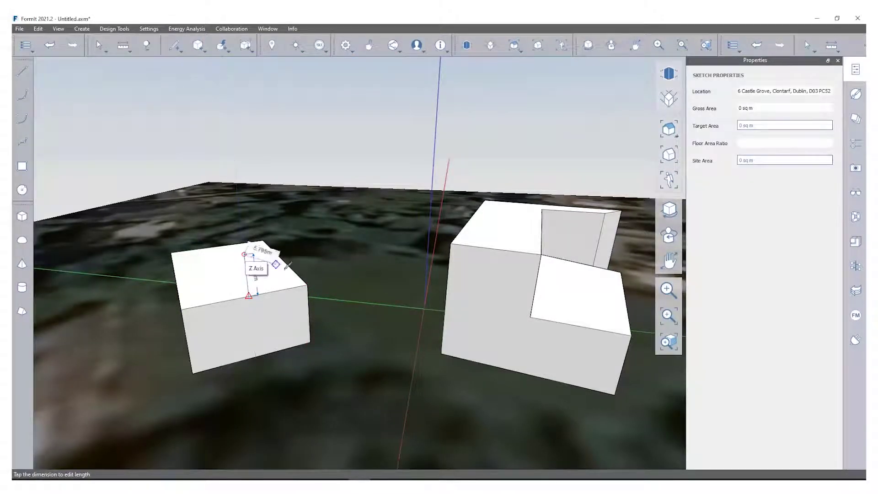
pyautogui.click(307, 285)
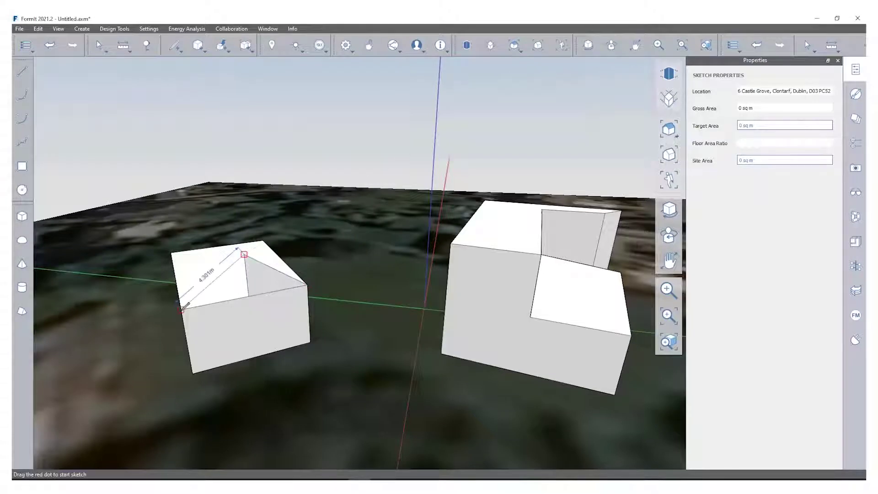
pyautogui.click(181, 309)
pyautogui.press('Escape')
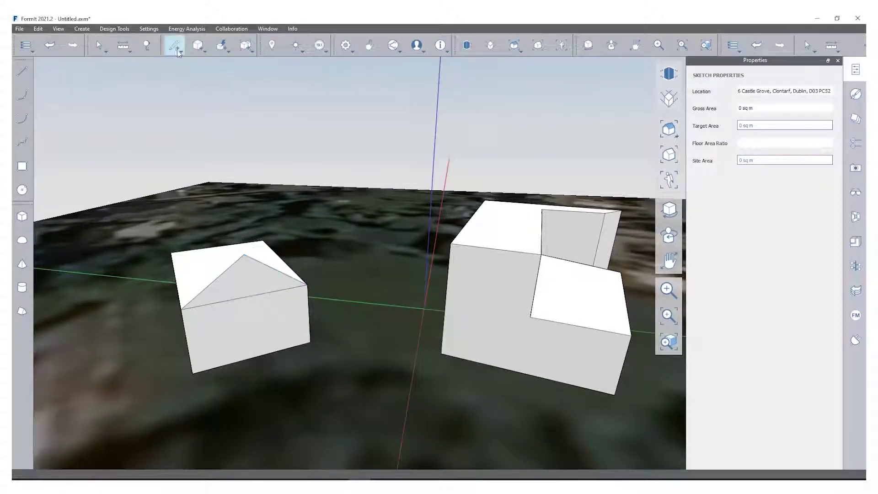
# Draw a centre line along the block's top face from the gable's base midpoint to the opposite edge's midpoint
pyautogui.moveTo(174, 45)
pyautogui.click(254, 66)
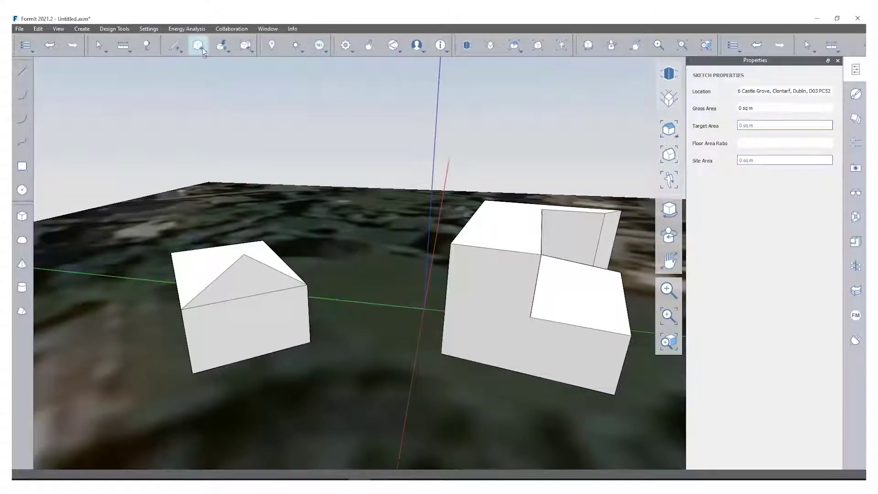
pyautogui.click(174, 64)
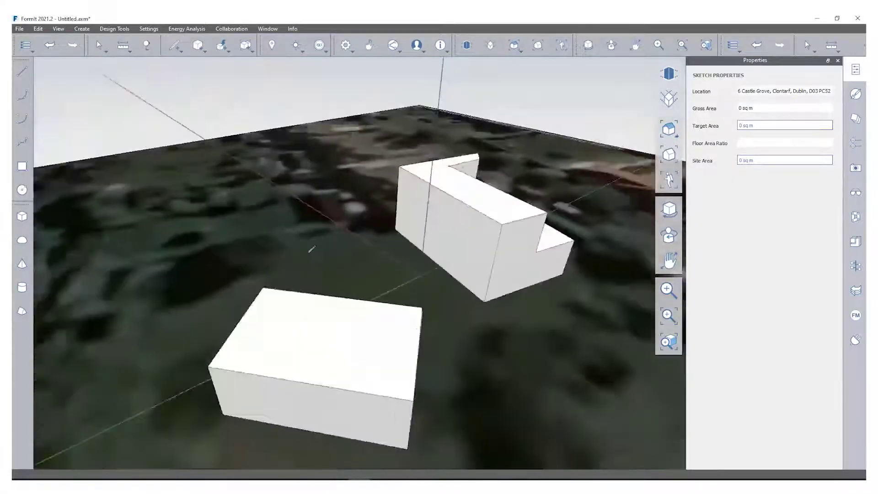
pyautogui.moveTo(311, 249); pyautogui.dragTo(423, 319, button='middle')
pyautogui.click(488, 314)
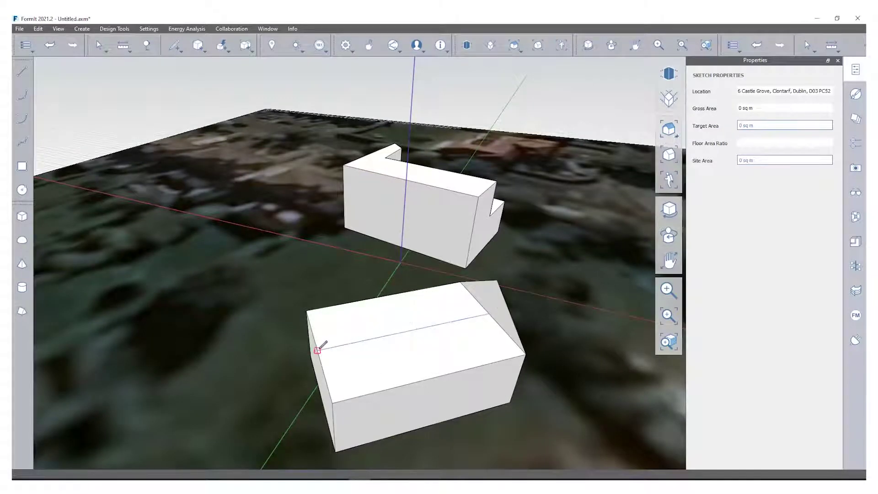
pyautogui.click(318, 349)
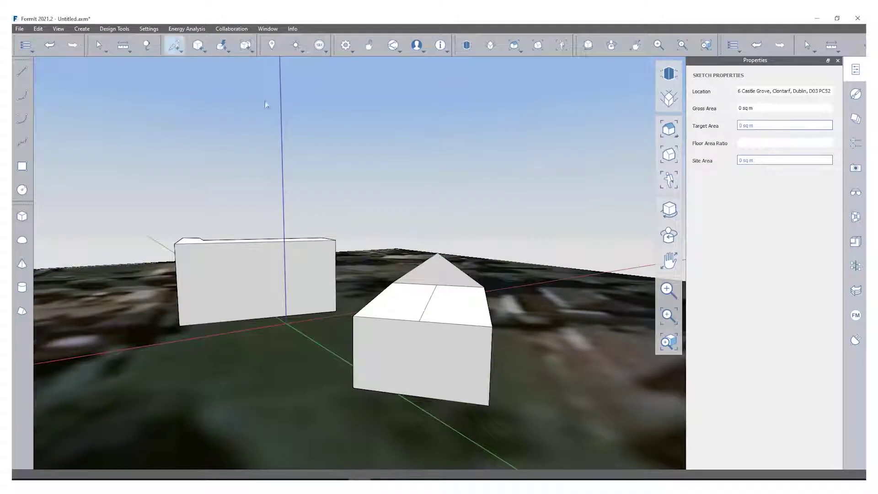
# Extrude the triangular gable face along the centre line to the block's opposite end, forming a pitched roof
pyautogui.click(439, 274)
pyautogui.moveTo(235, 88); pyautogui.dragTo(382, 340, button='middle')
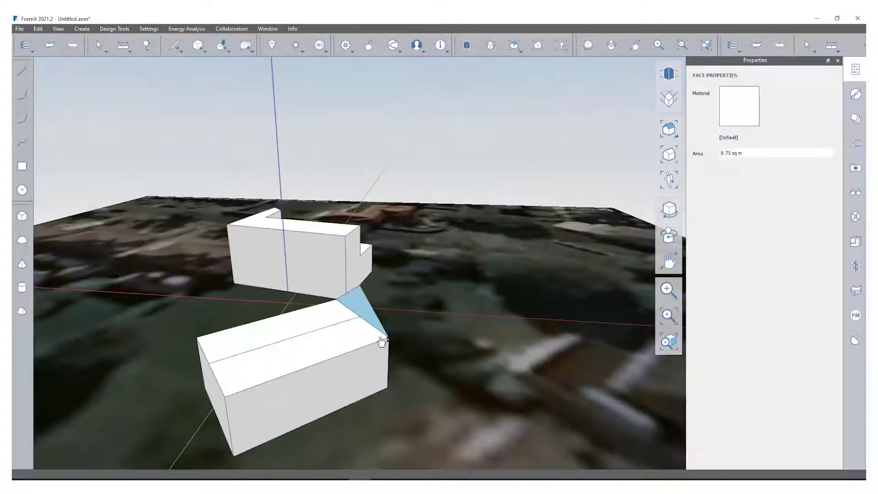
pyautogui.rightClick(364, 313)
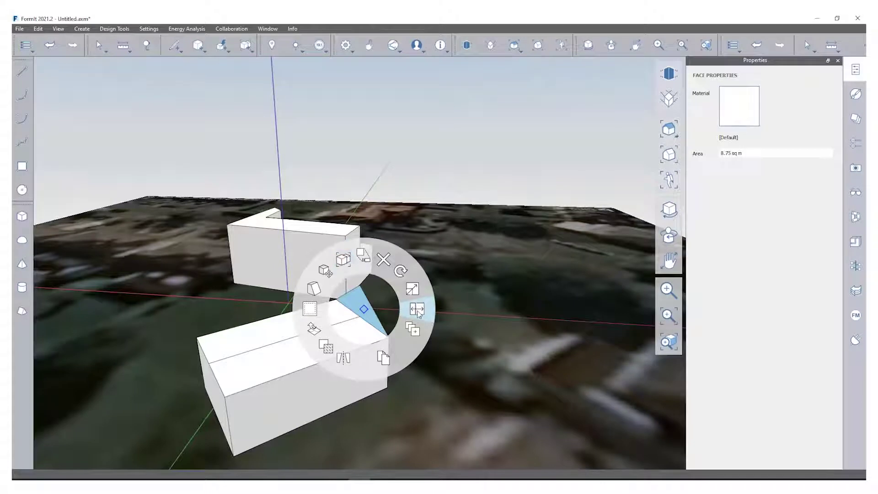
pyautogui.click(383, 359)
pyautogui.click(360, 317)
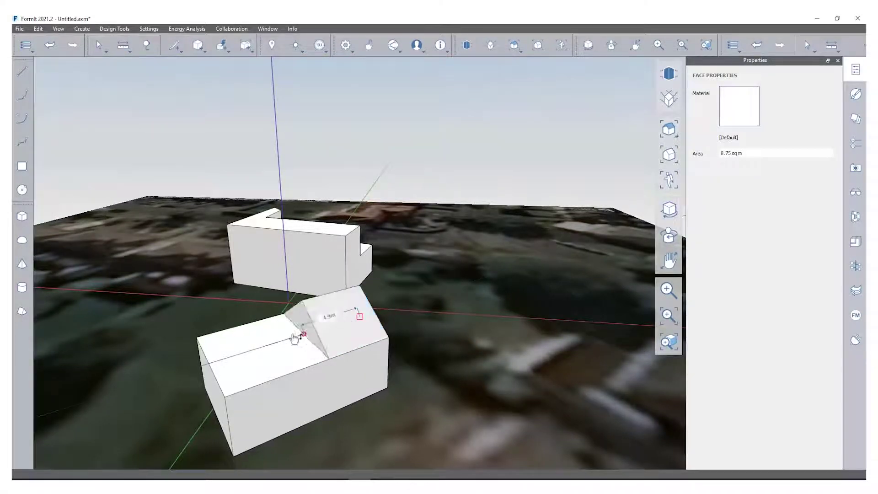
pyautogui.click(209, 363)
pyautogui.press('Escape')
# Select the whole pitched-roof house and turn it into a group
pyautogui.scroll(-3, 368, 313)
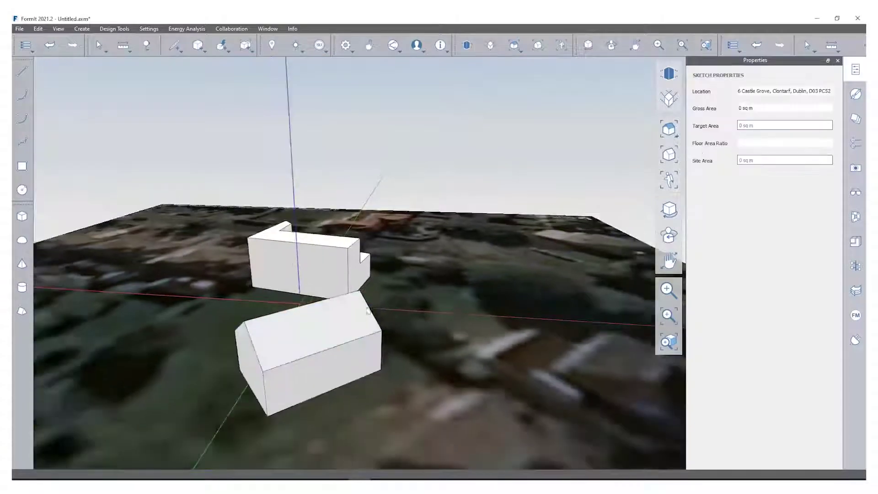
pyautogui.moveTo(368, 313)
pyautogui.mouseDown(button='middle')
pyautogui.moveTo(311, 275)
pyautogui.moveTo(270, 300)
pyautogui.moveTo(213, 273)
pyautogui.moveTo(303, 293)
pyautogui.moveTo(319, 344)
pyautogui.moveTo(312, 320)
pyautogui.moveTo(396, 283)
pyautogui.moveTo(369, 303)
pyautogui.mouseUp(button='middle')
pyautogui.moveTo(320, 233); pyautogui.dragTo(397, 259, button='middle')
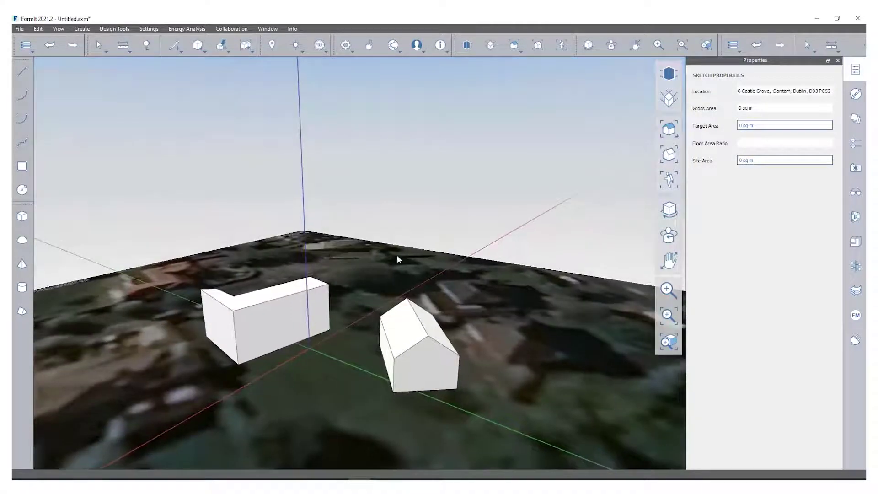
pyautogui.moveTo(448, 315); pyautogui.dragTo(488, 421)
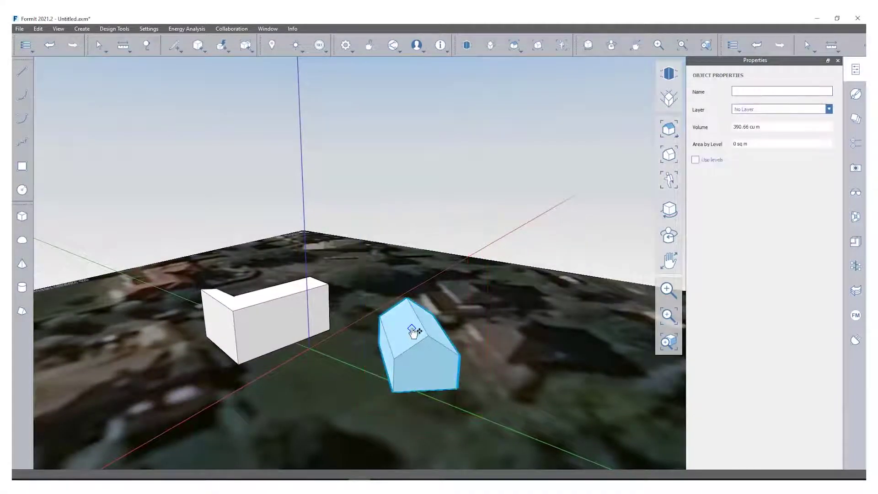
pyautogui.rightClick(413, 333)
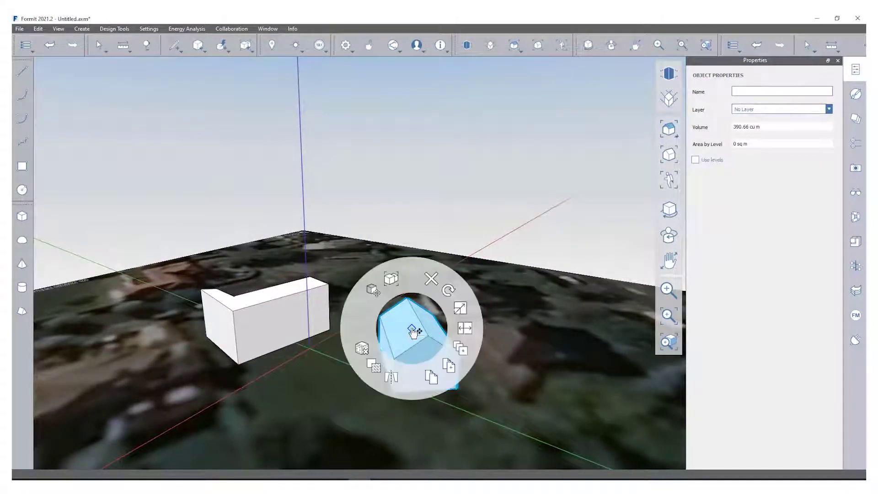
pyautogui.click(396, 281)
# Select the whole stepped building and turn it into a group
pyautogui.moveTo(127, 201); pyautogui.dragTo(315, 355)
pyautogui.rightClick(283, 302)
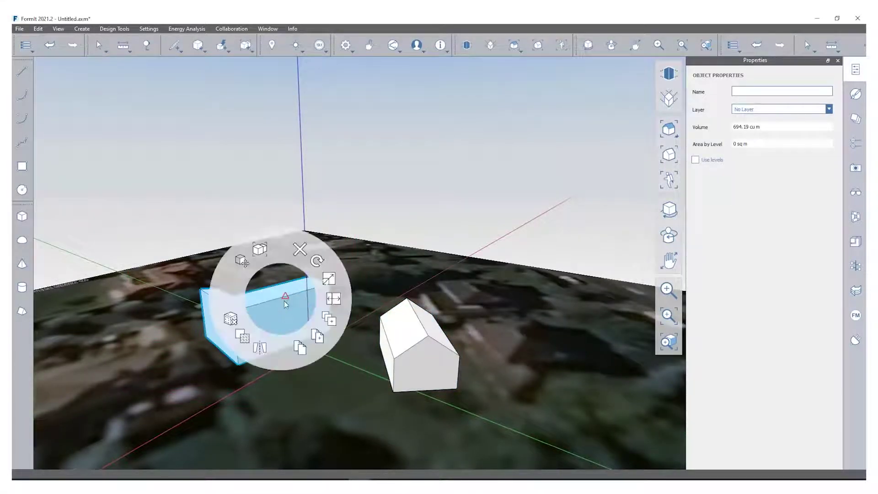
pyautogui.click(258, 249)
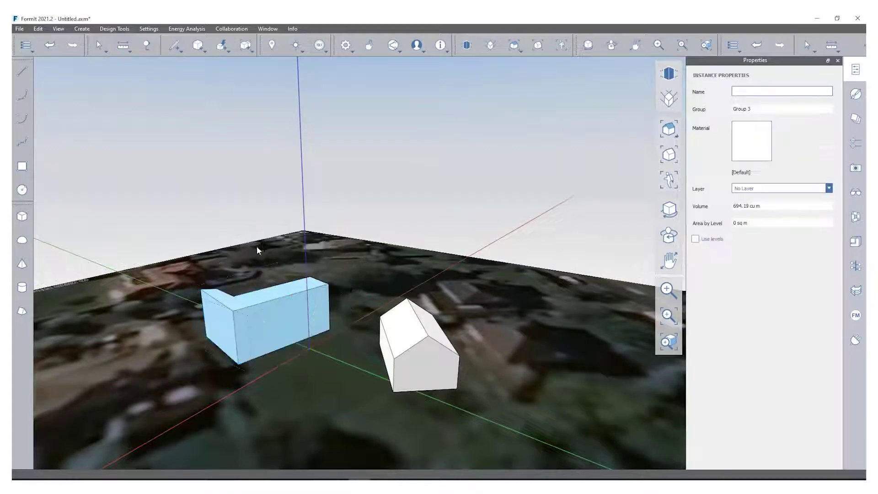
# Copy the pitched-roof house group and place the duplicate beside the original, near the stepped building
pyautogui.moveTo(260, 220); pyautogui.dragTo(352, 252, button='middle')
pyautogui.scroll(-3, 447, 306)
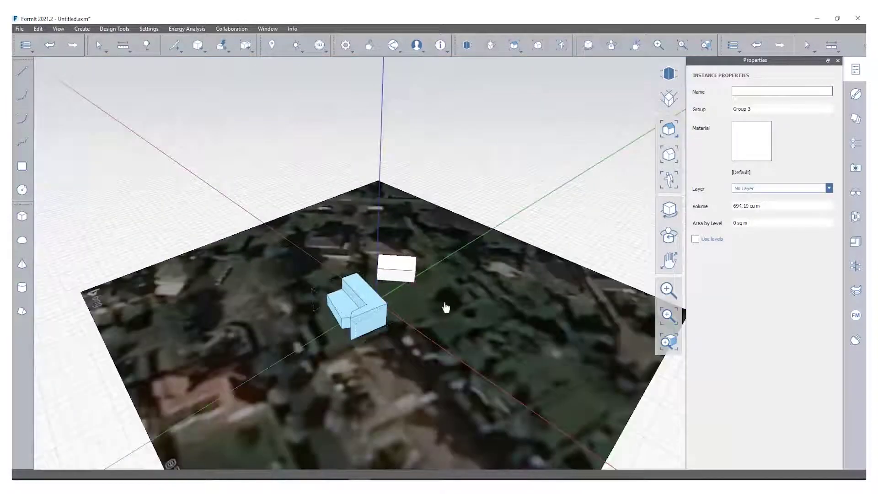
pyautogui.moveTo(447, 306); pyautogui.dragTo(433, 298, button='middle')
pyautogui.scroll(3, 404, 263)
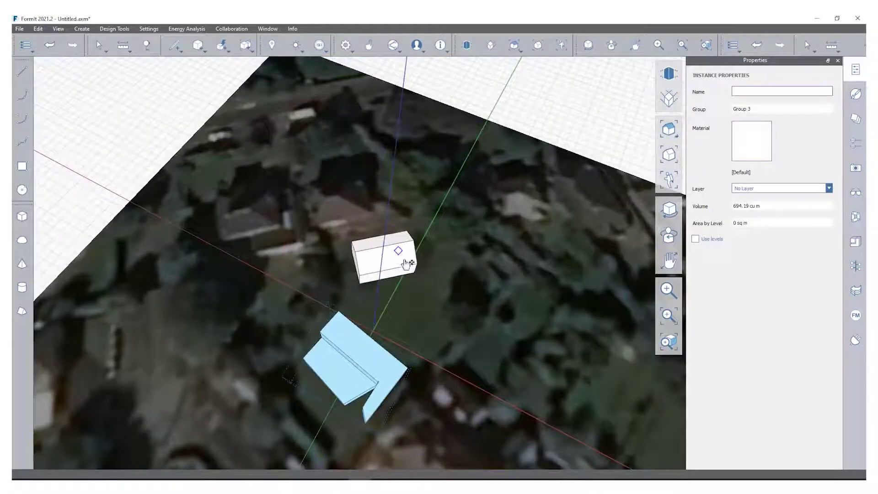
pyautogui.click(406, 264)
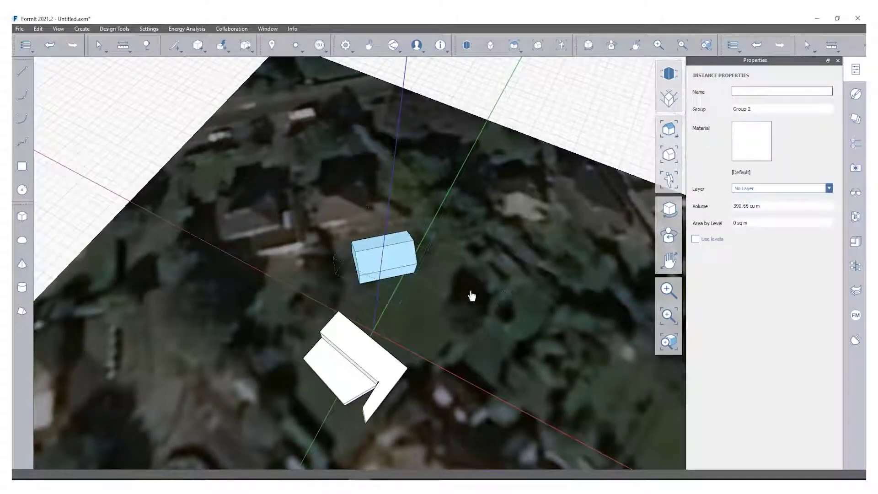
pyautogui.hotkey('ctrl', 'c')
pyautogui.hotkey('ctrl', 'v')
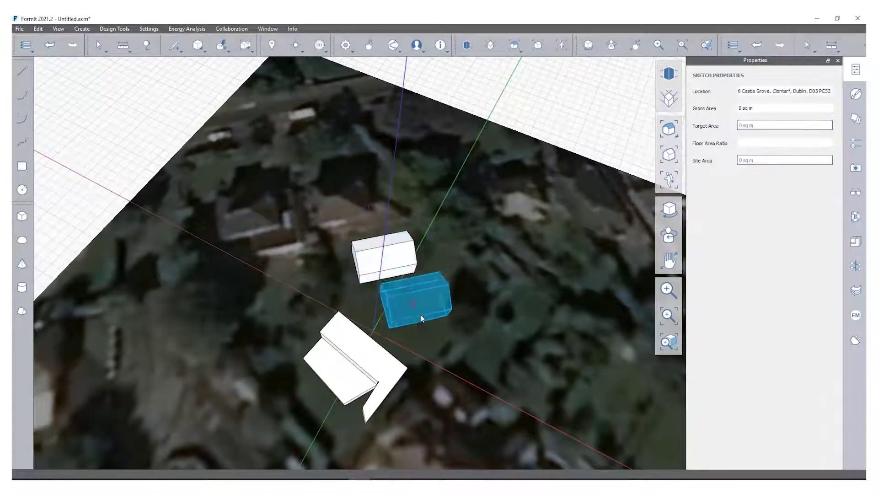
pyautogui.click(413, 317)
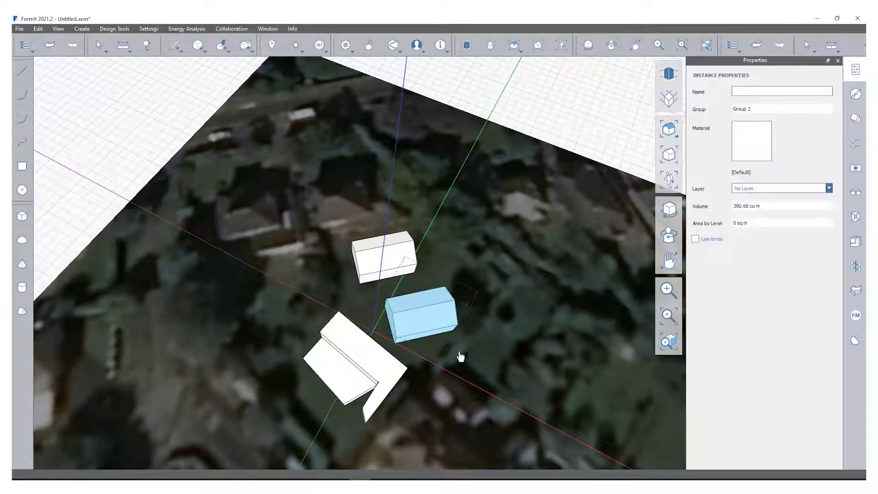
# Include vertices and solids in the window selection filter so that every element type is enabled
pyautogui.moveTo(519, 341); pyautogui.dragTo(474, 323, button='middle')
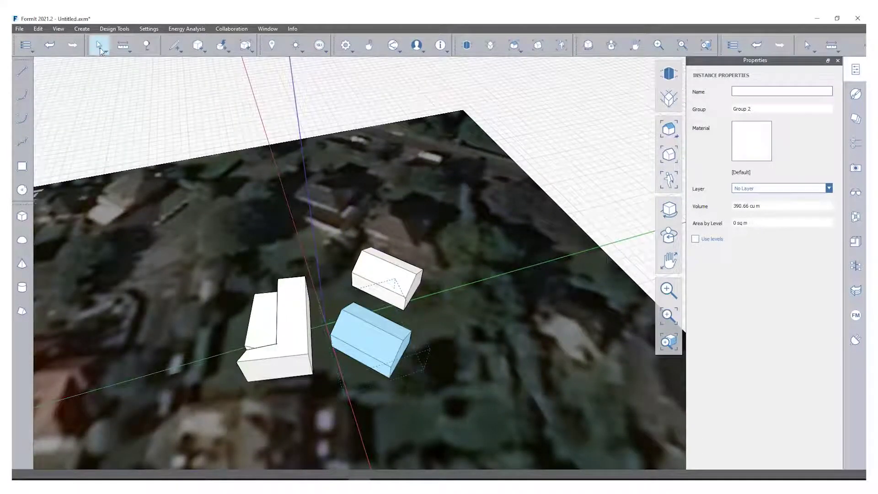
pyautogui.click(100, 47)
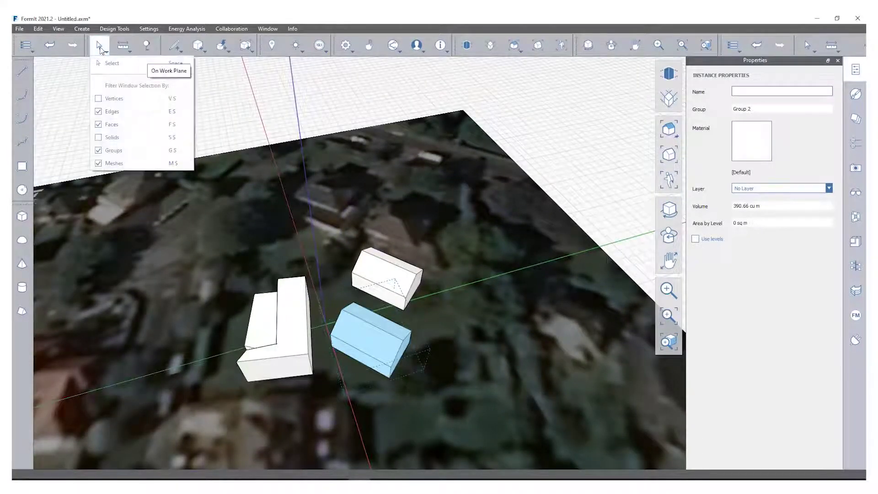
pyautogui.click(98, 98)
pyautogui.click(98, 137)
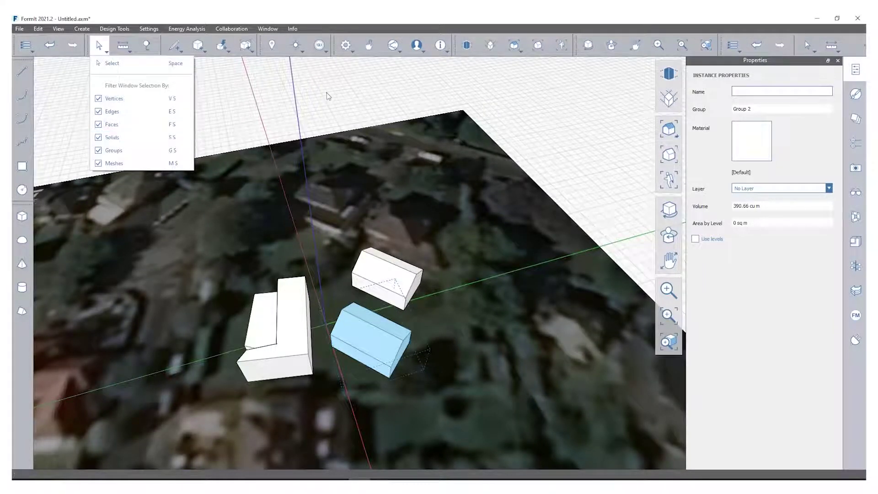
# Rotate the duplicated house about 47 degrees around its vertical axis on the site and deselect it
pyautogui.click(395, 363)
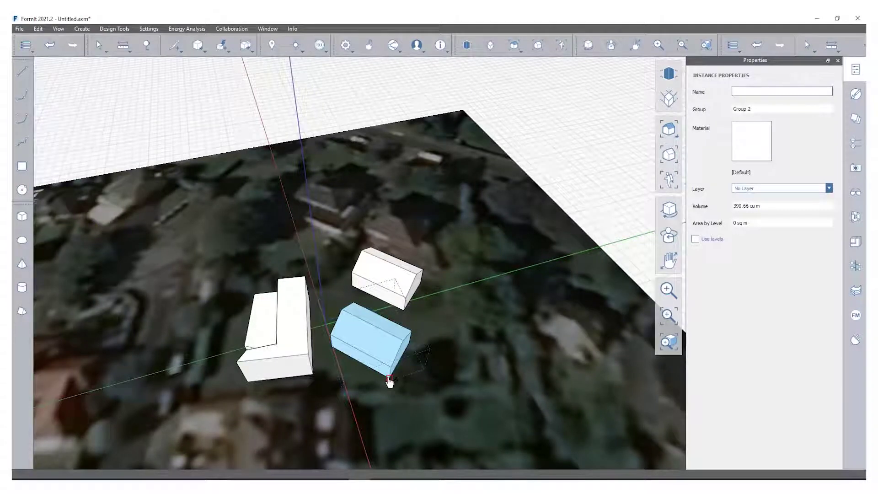
pyautogui.rightClick(389, 382)
pyautogui.click(425, 343)
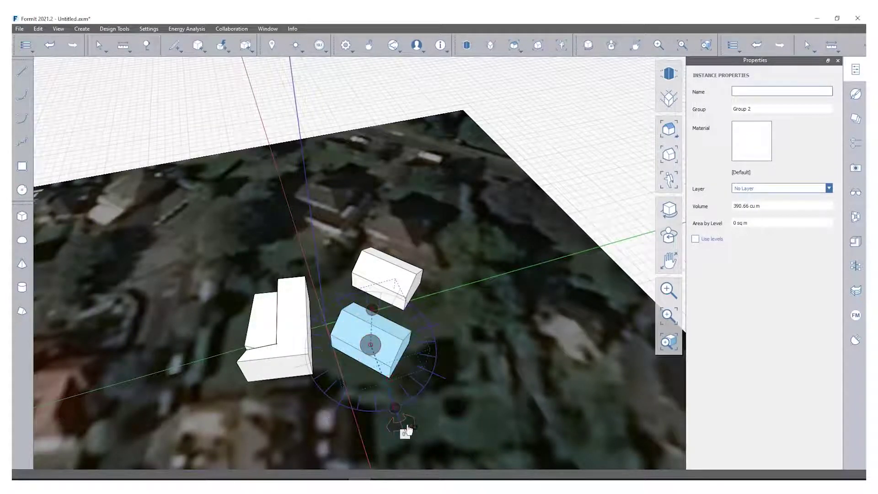
pyautogui.moveTo(408, 429); pyautogui.dragTo(452, 382)
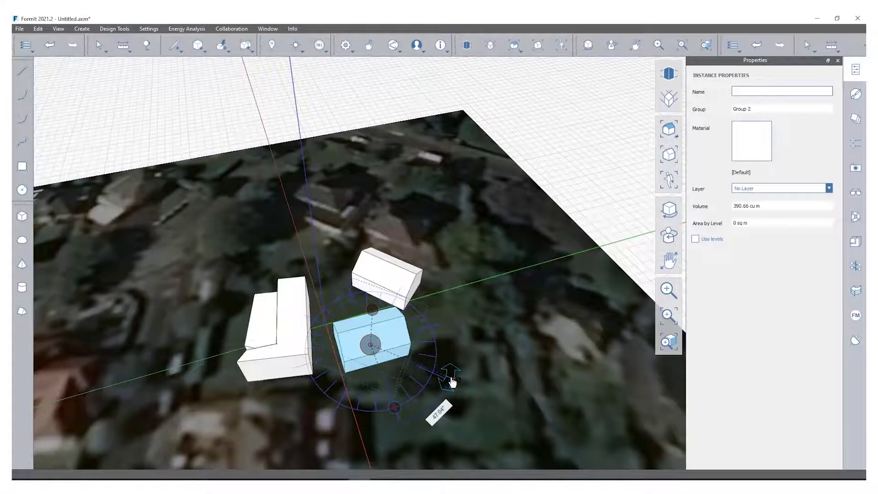
pyautogui.moveTo(320, 254)
pyautogui.mouseDown(button='middle')
pyautogui.moveTo(158, 167)
pyautogui.moveTo(529, 191)
pyautogui.mouseUp(button='middle')
pyautogui.press('Escape')
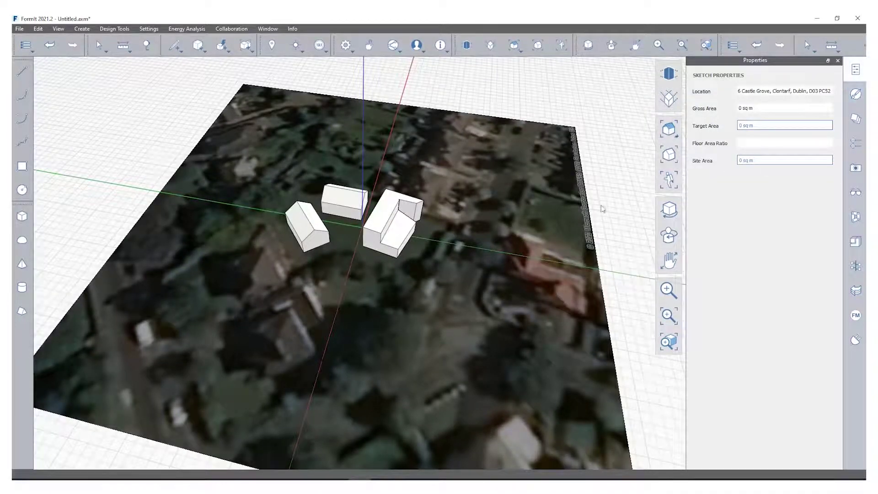
# Select all three buildings and set the sun settings to 12/04/2000 at 16:30
pyautogui.moveTo(614, 209); pyautogui.dragTo(379, 170, button='middle')
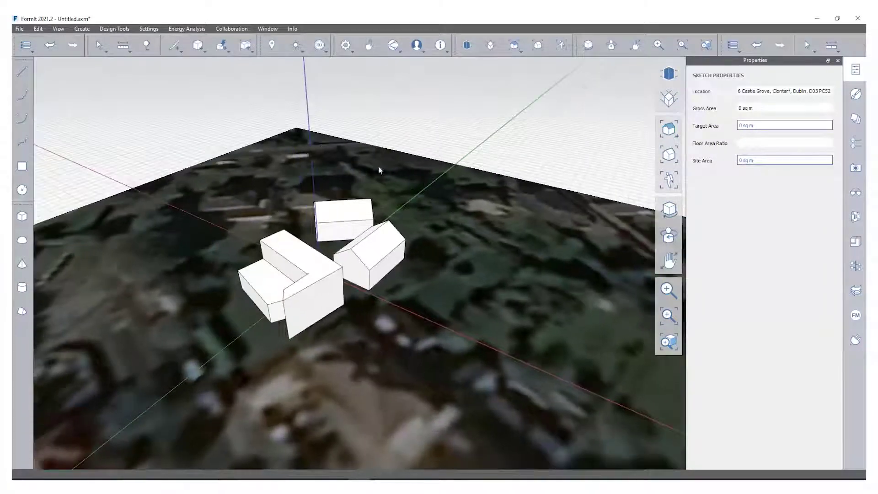
pyautogui.moveTo(147, 128); pyautogui.dragTo(416, 280)
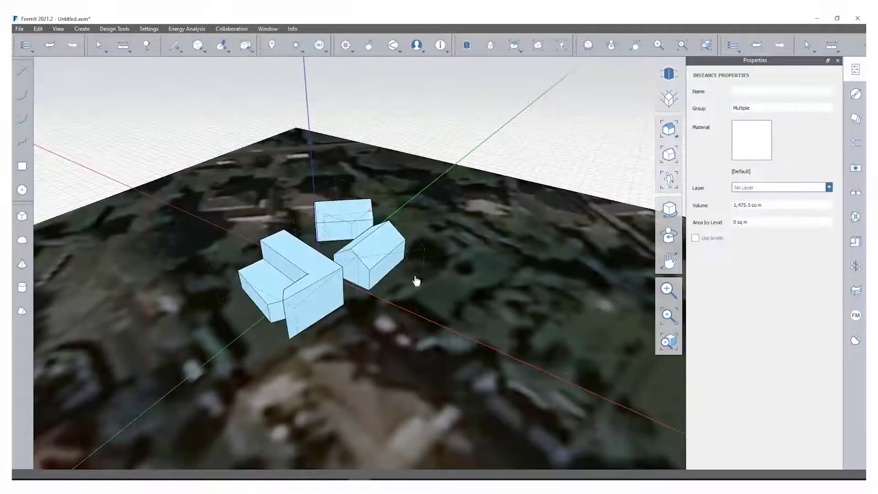
pyautogui.click(295, 45)
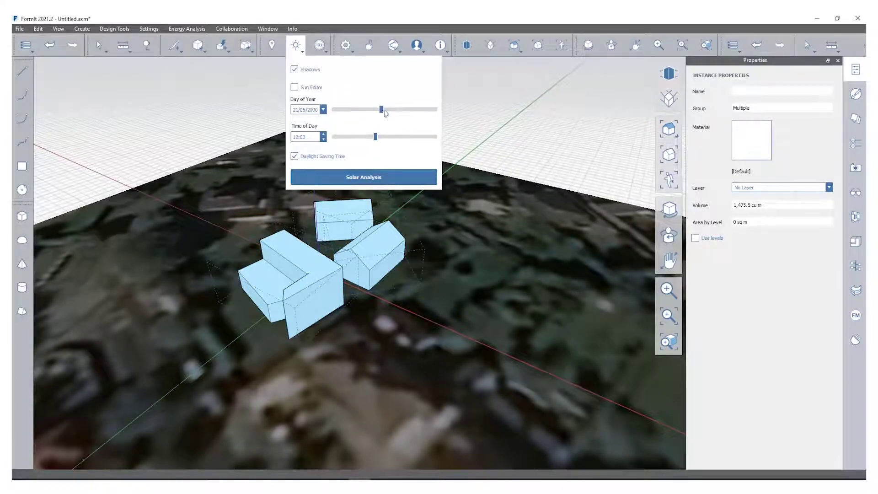
pyautogui.moveTo(384, 113); pyautogui.dragTo(408, 138)
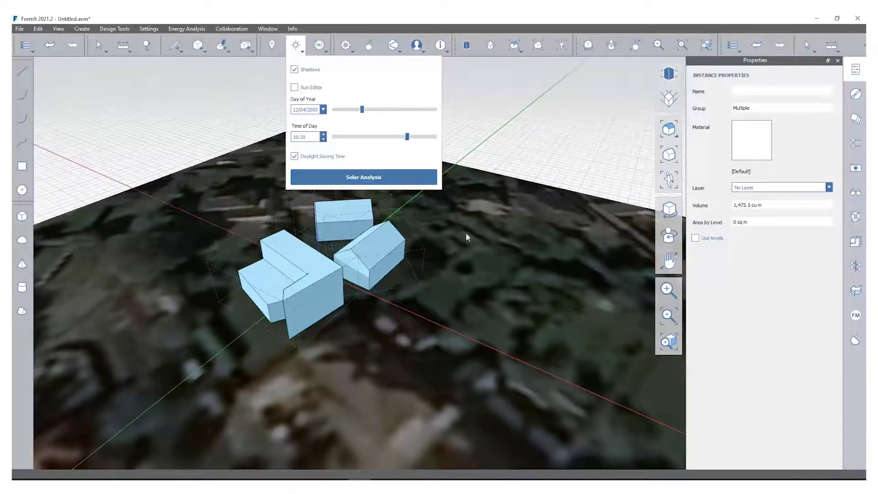
# Run a solar analysis on the three selected buildings using the Month Peak method for June
pyautogui.moveTo(466, 237); pyautogui.dragTo(298, 102, button='middle')
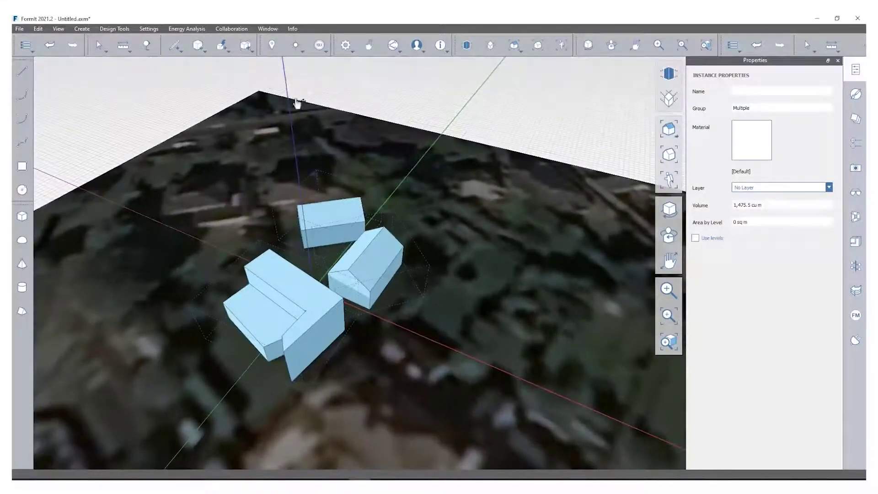
pyautogui.click(296, 46)
pyautogui.click(359, 178)
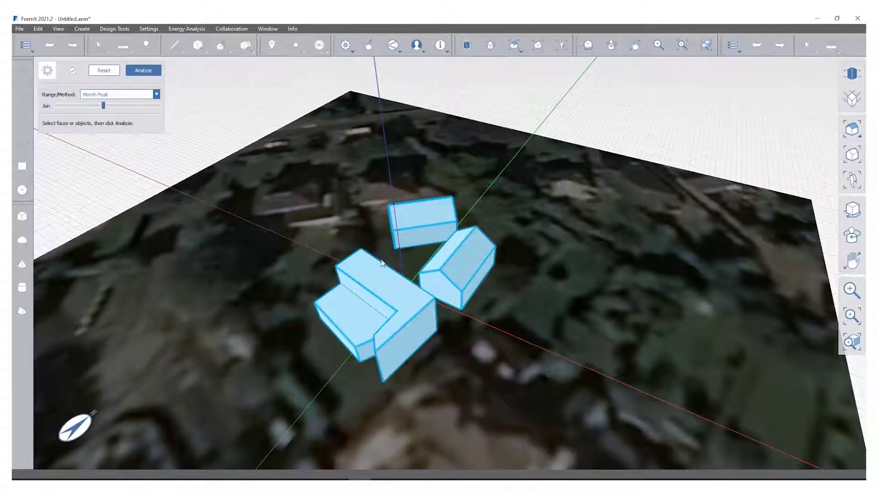
pyautogui.click(144, 73)
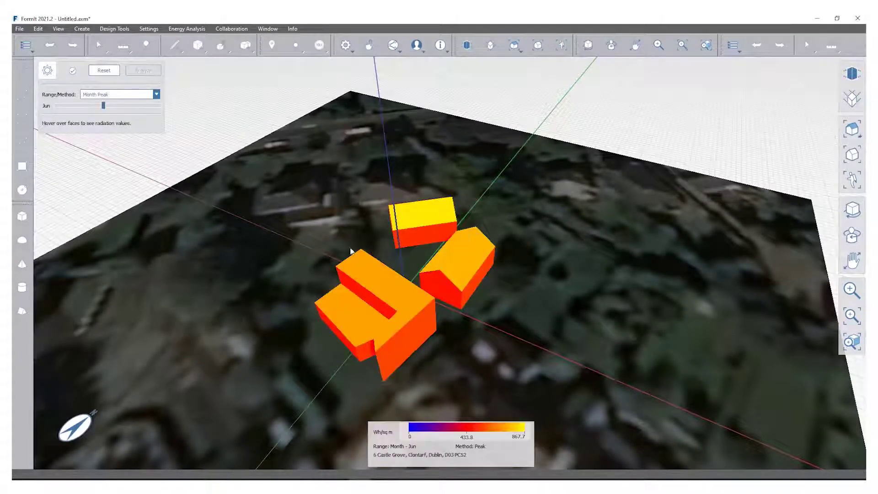
# Switch the solar analysis range and method to Year Cumulative
pyautogui.moveTo(281, 241)
pyautogui.mouseDown(button='middle')
pyautogui.moveTo(534, 190)
pyautogui.moveTo(158, 206)
pyautogui.moveTo(81, 239)
pyautogui.moveTo(206, 147)
pyautogui.moveTo(311, 228)
pyautogui.moveTo(385, 250)
pyautogui.moveTo(447, 325)
pyautogui.moveTo(391, 290)
pyautogui.moveTo(327, 328)
pyautogui.moveTo(317, 352)
pyautogui.mouseUp(button='middle')
pyautogui.moveTo(345, 325); pyautogui.dragTo(330, 268, button='middle')
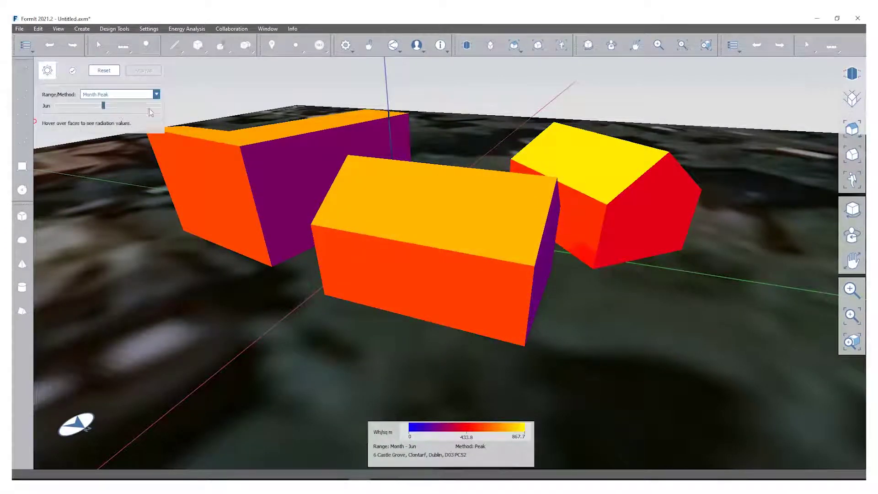
pyautogui.click(147, 94)
pyautogui.click(120, 115)
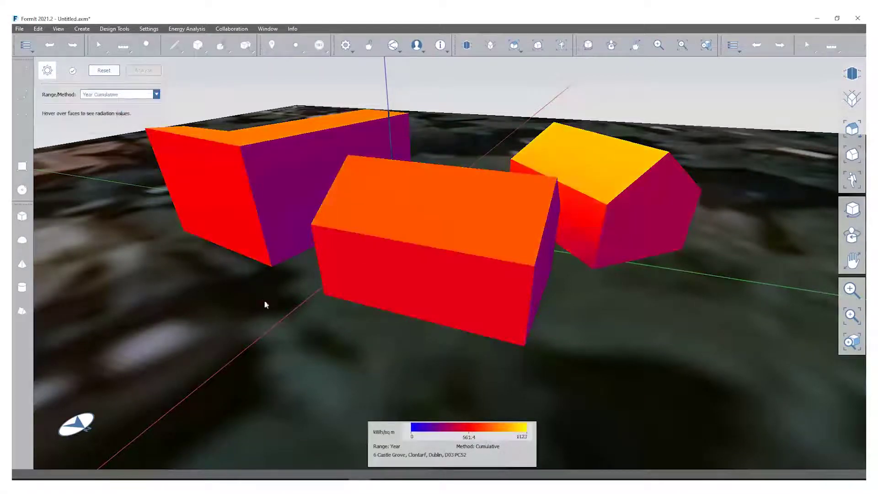
# Examine the cumulative yearly radiation on the walls and roofs of the three buildings from all sides, including the duplicated house's gable value
pyautogui.moveTo(265, 304); pyautogui.dragTo(284, 222, button='middle')
pyautogui.moveTo(225, 222); pyautogui.dragTo(460, 297, button='middle')
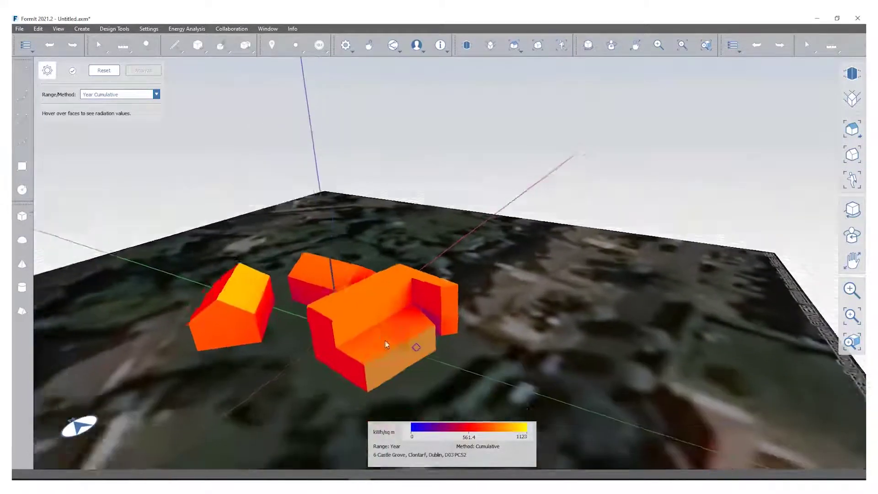
pyautogui.scroll(3, 386, 343)
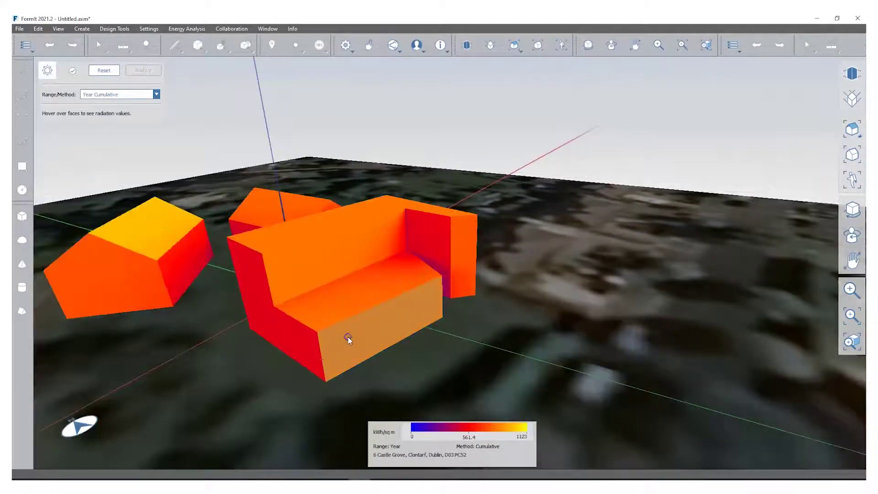
pyautogui.moveTo(348, 339)
pyautogui.scroll(-3, 336, 335)
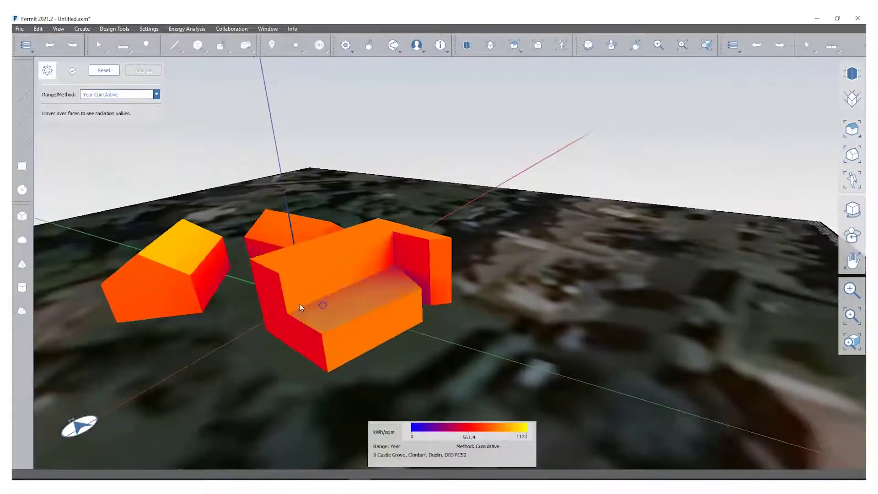
pyautogui.moveTo(299, 303); pyautogui.dragTo(283, 270, button='middle')
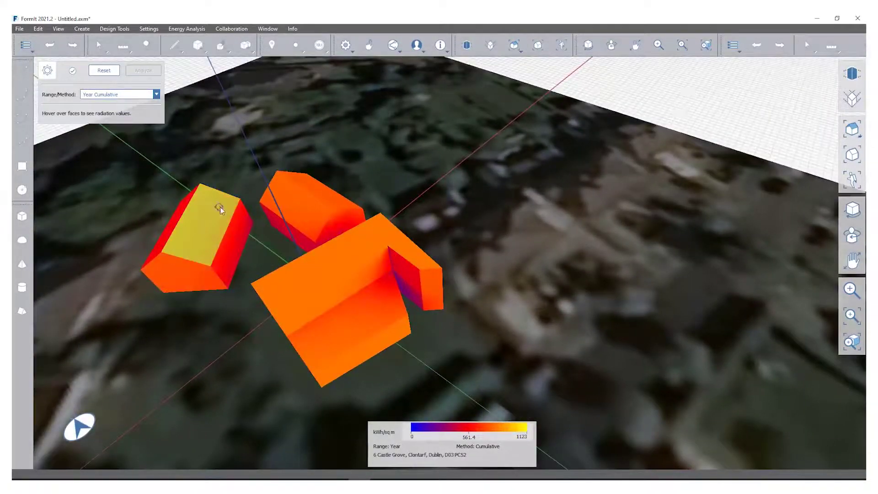
pyautogui.moveTo(284, 311); pyautogui.dragTo(312, 305, button='middle')
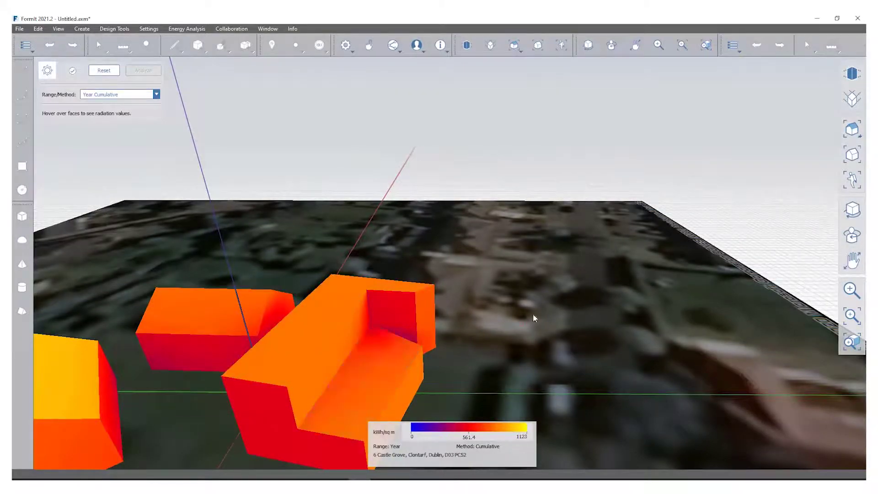
pyautogui.moveTo(532, 314); pyautogui.dragTo(378, 329, button='middle')
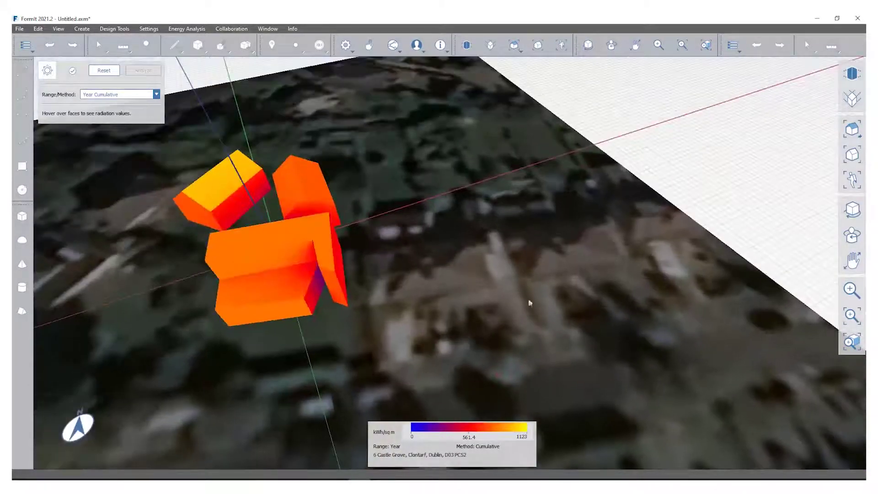
pyautogui.moveTo(529, 302); pyautogui.dragTo(504, 255, button='middle')
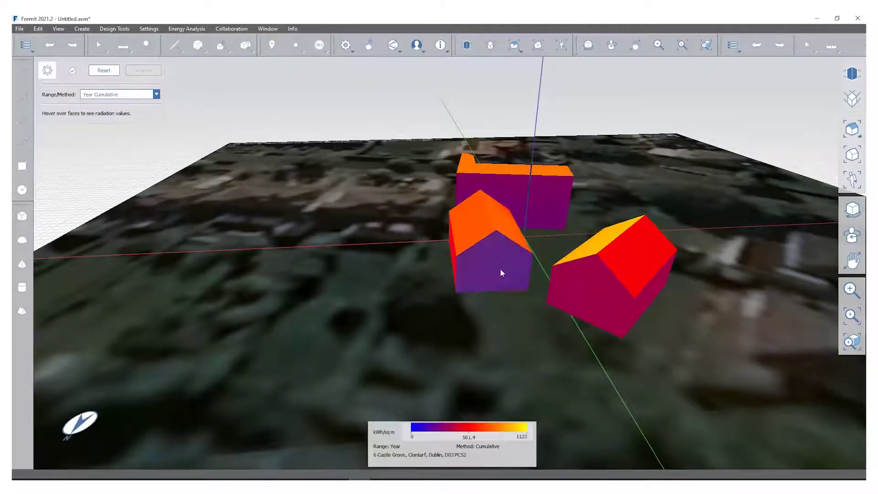
pyautogui.moveTo(514, 263); pyautogui.dragTo(393, 282, button='middle')
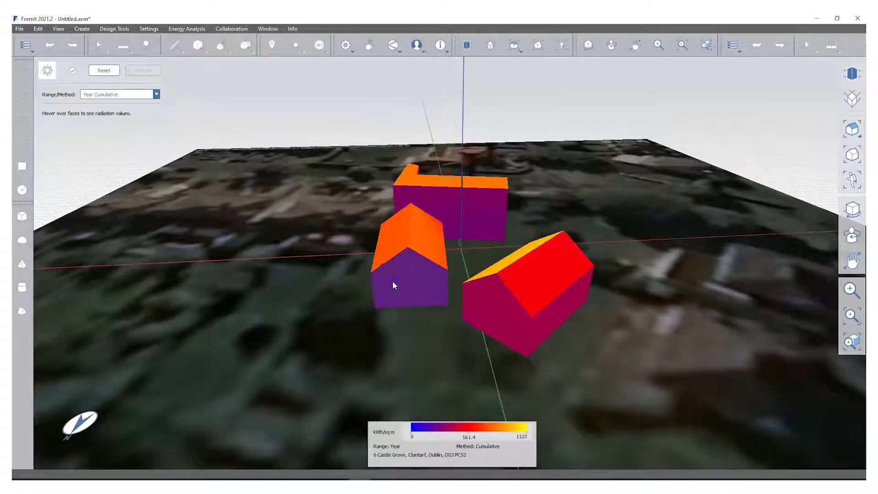
pyautogui.moveTo(393, 283)
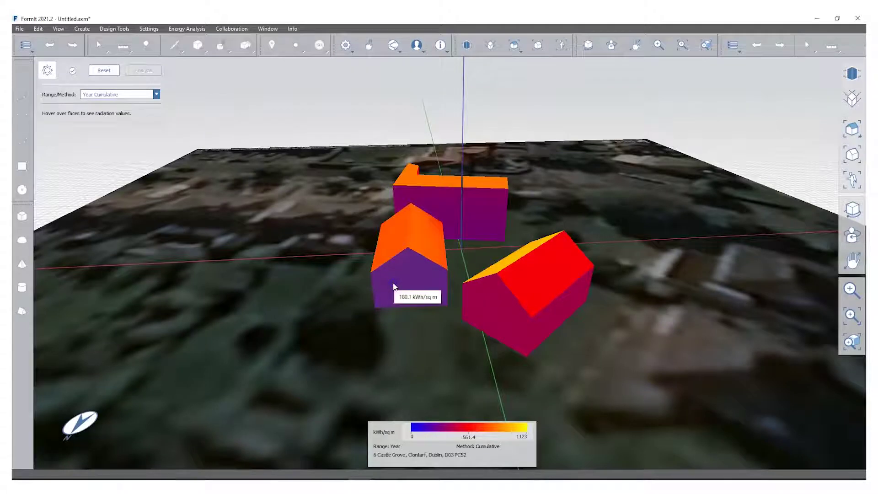
pyautogui.moveTo(246, 238); pyautogui.dragTo(325, 249, button='middle')
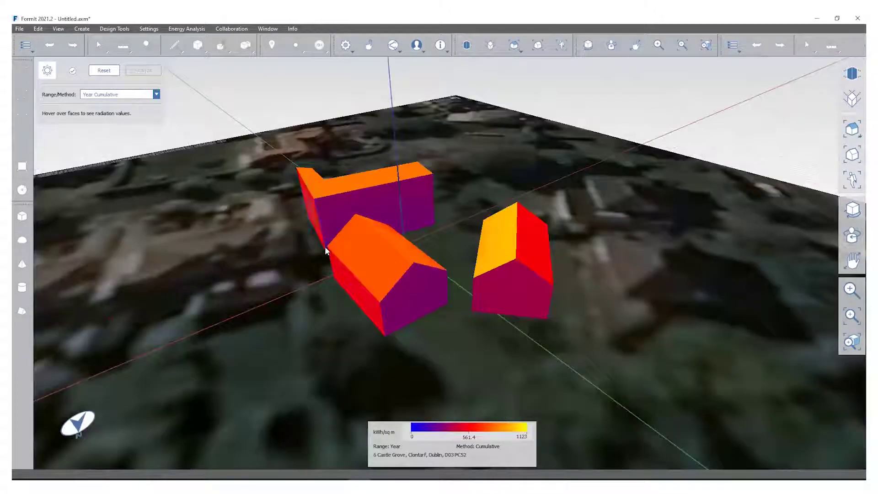
# Review the file type options for a local export, from AXM through to As Image, and close the export without exporting
pyautogui.click(19, 28)
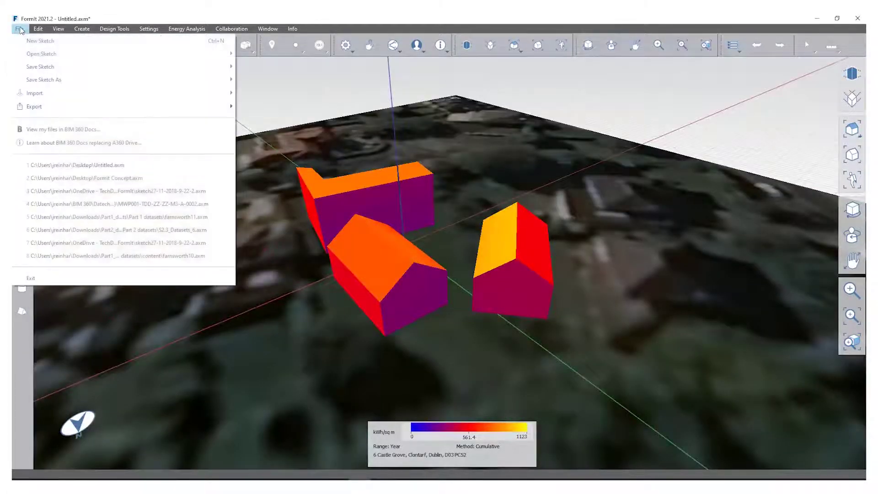
pyautogui.moveTo(142, 107)
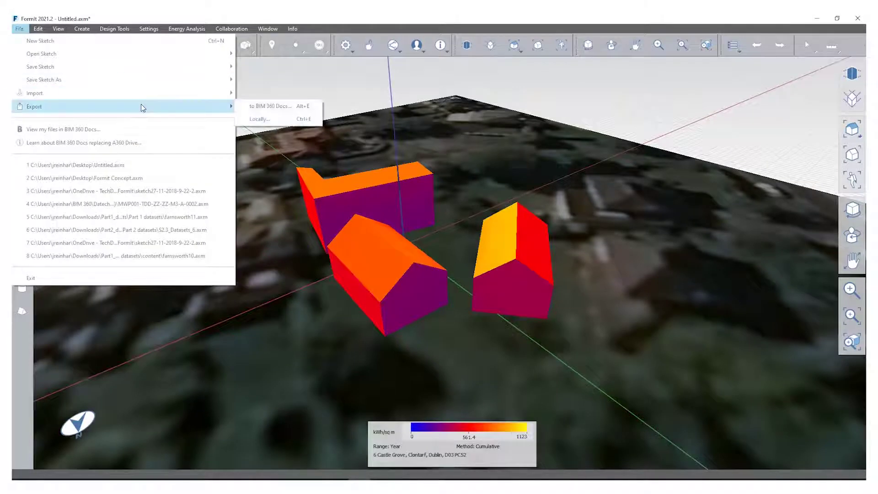
pyautogui.click(283, 121)
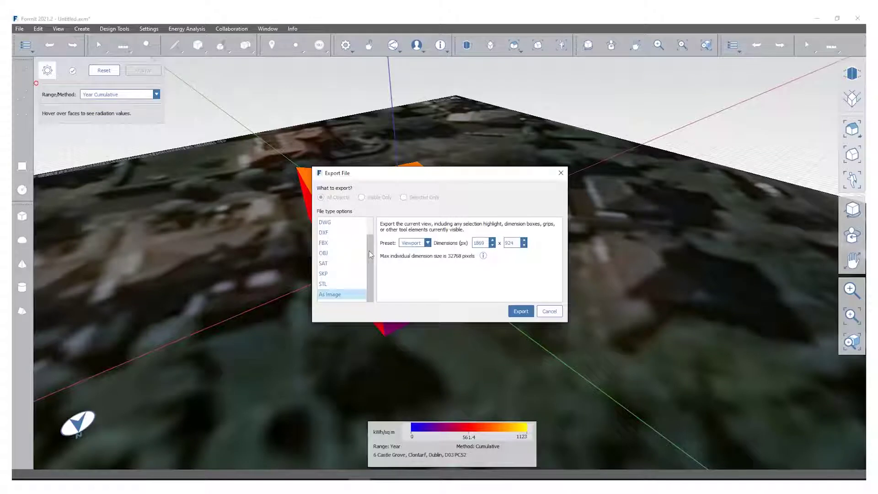
pyautogui.moveTo(370, 254); pyautogui.dragTo(373, 232)
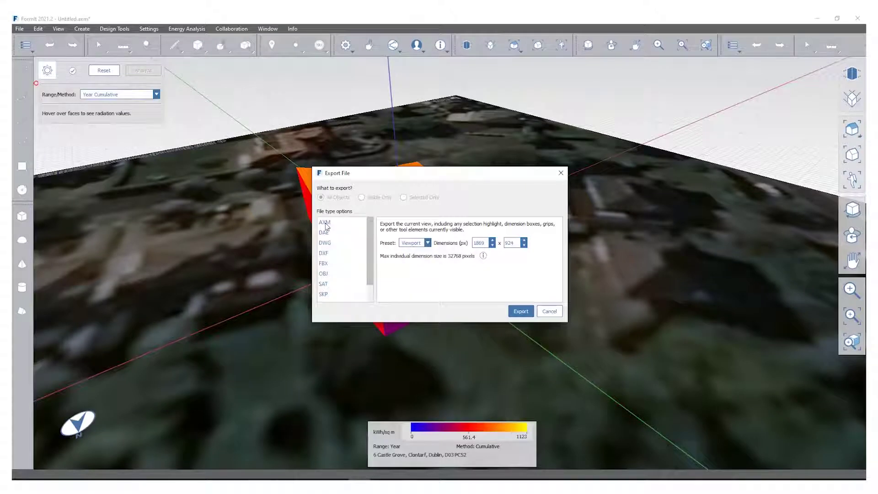
pyautogui.moveTo(371, 236); pyautogui.dragTo(367, 259)
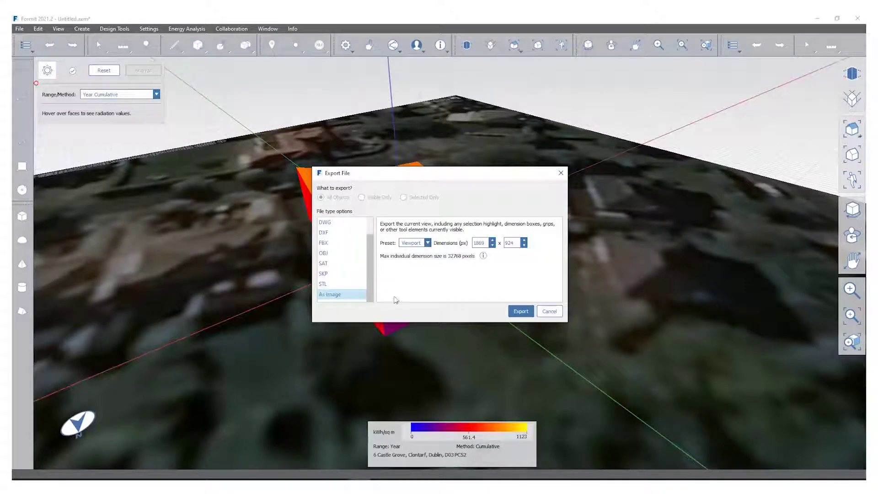
pyautogui.click(556, 314)
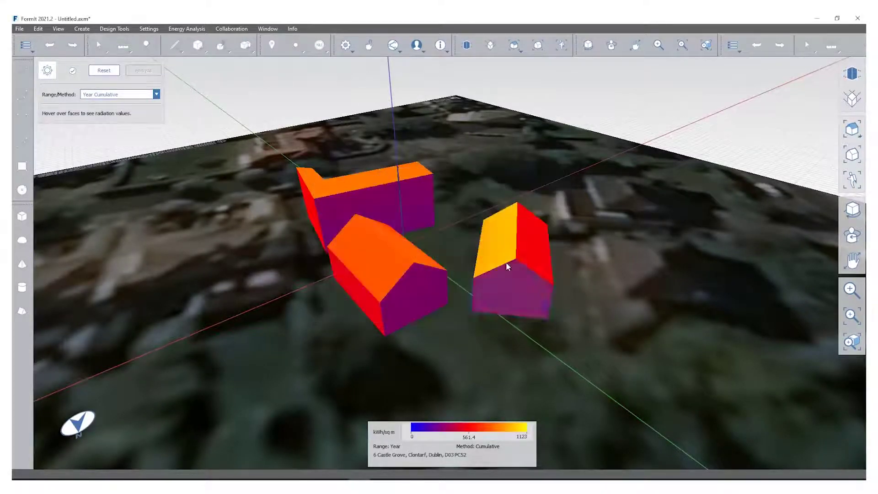
# Reset the solar analysis on the three buildings and exit it
pyautogui.click(100, 72)
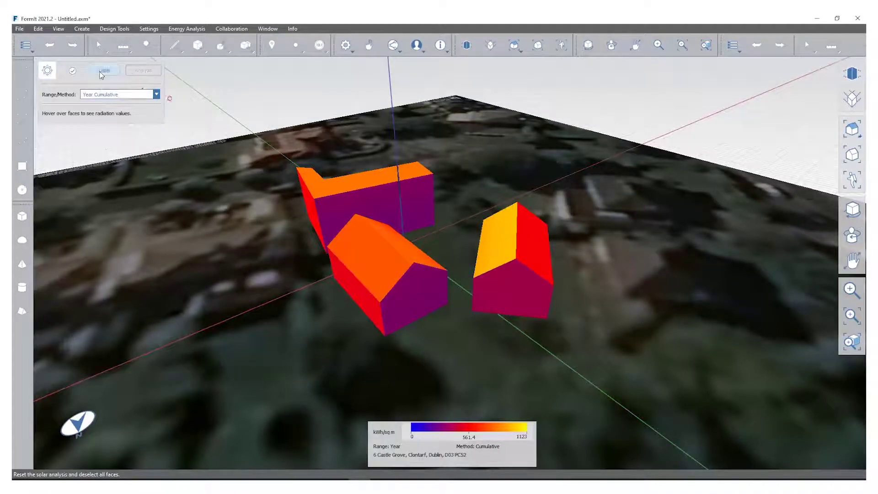
pyautogui.click(72, 71)
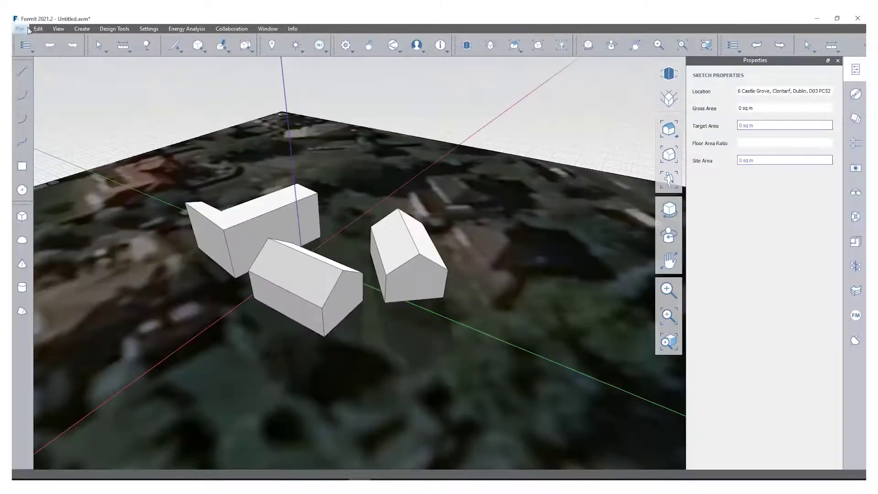
# Set up a local export of all objects in AXM format
pyautogui.click(19, 29)
pyautogui.moveTo(75, 104)
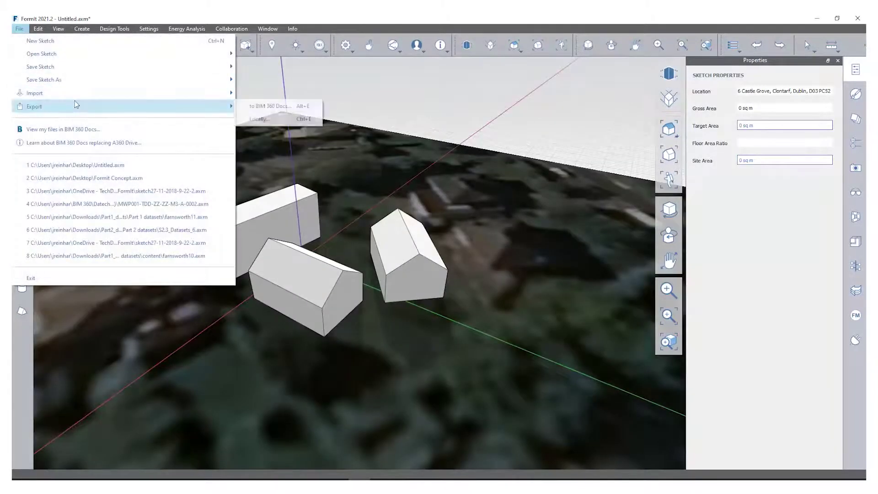
pyautogui.click(288, 118)
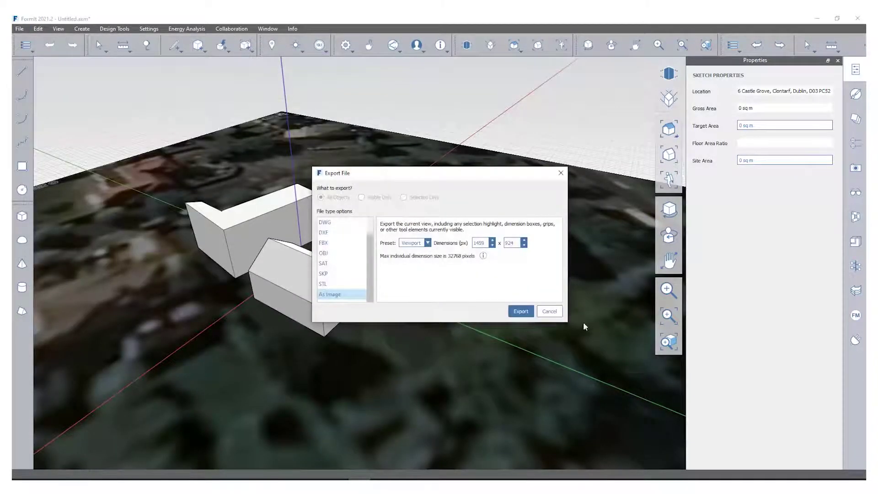
pyautogui.click(336, 222)
pyautogui.scroll(1, 336, 228)
pyautogui.click(335, 223)
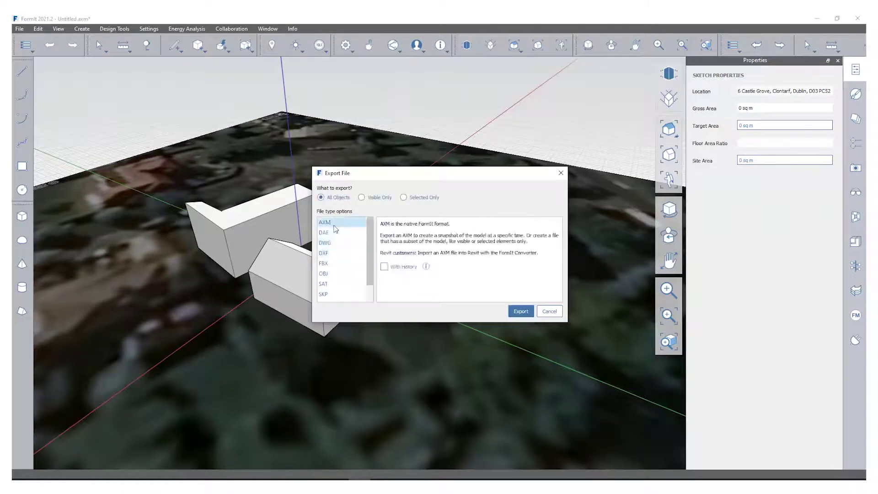
# Export the AXM file to the Desktop as Formit Concept, replacing the existing file of that name
pyautogui.click(521, 311)
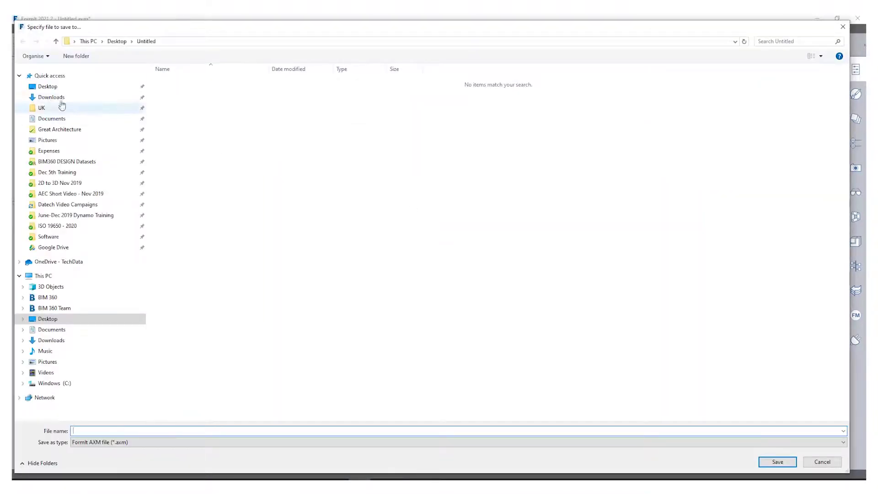
pyautogui.click(50, 87)
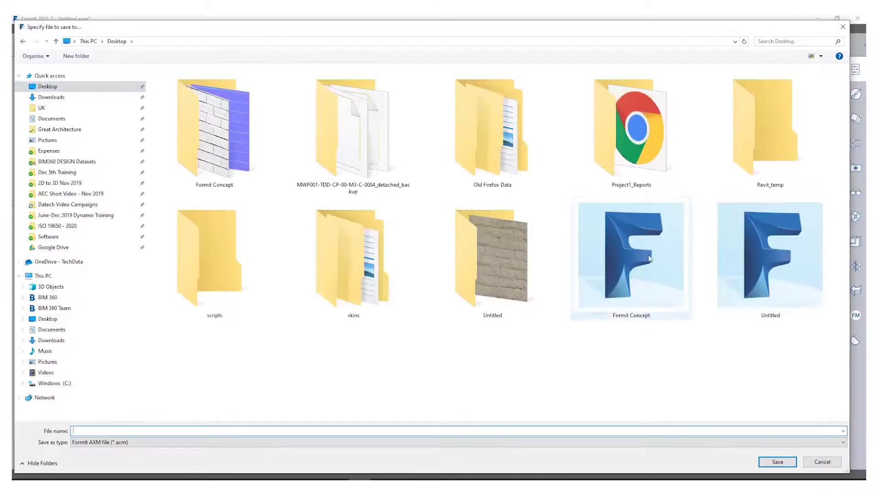
pyautogui.click(631, 256)
pyautogui.click(776, 462)
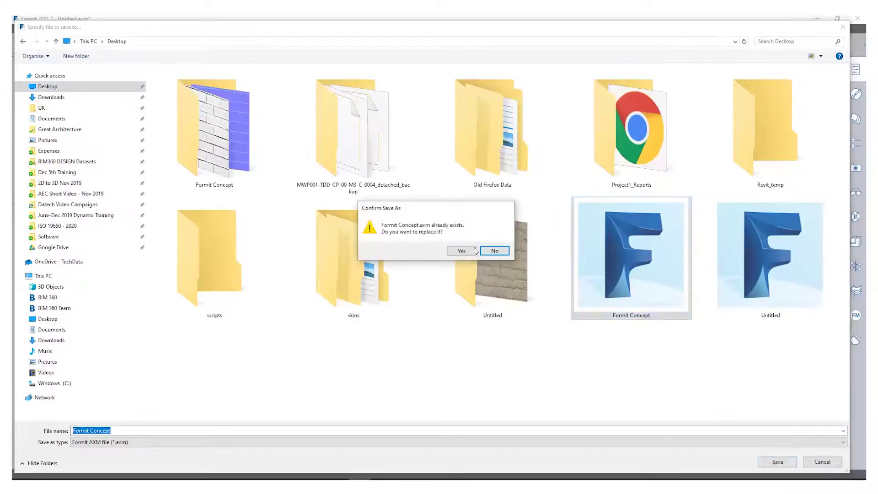
pyautogui.click(459, 252)
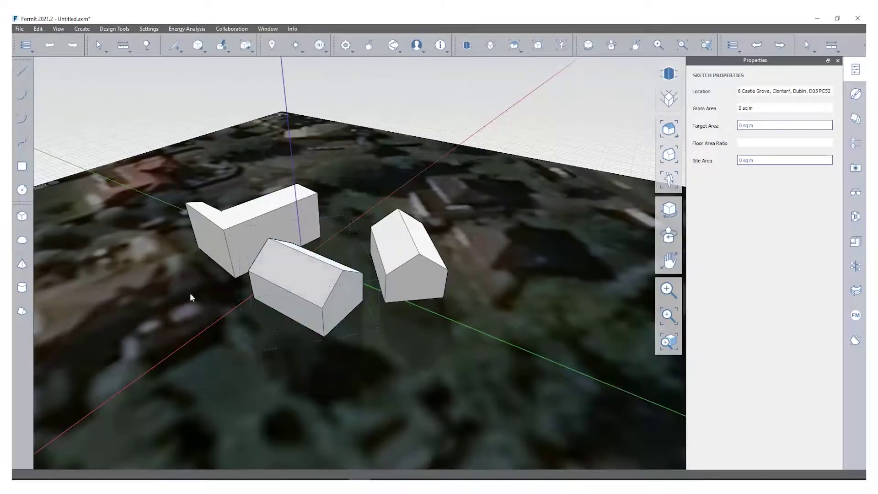
pyautogui.moveTo(191, 297); pyautogui.dragTo(298, 286, button='middle')
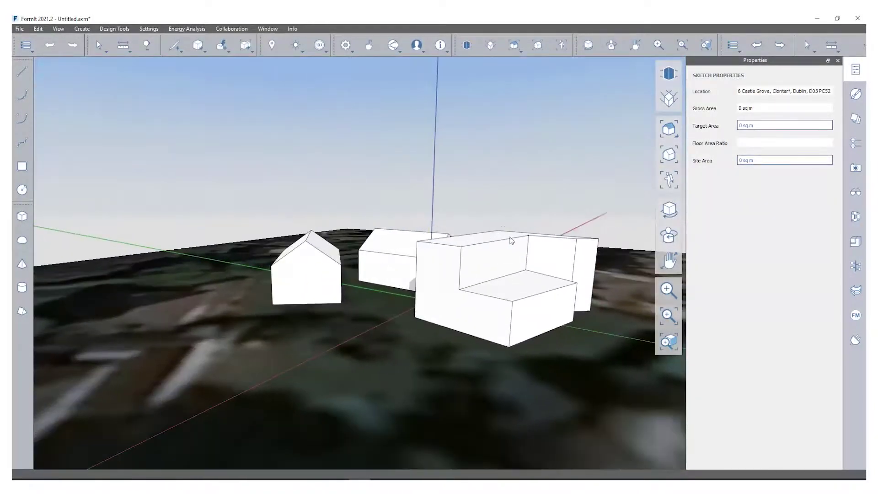